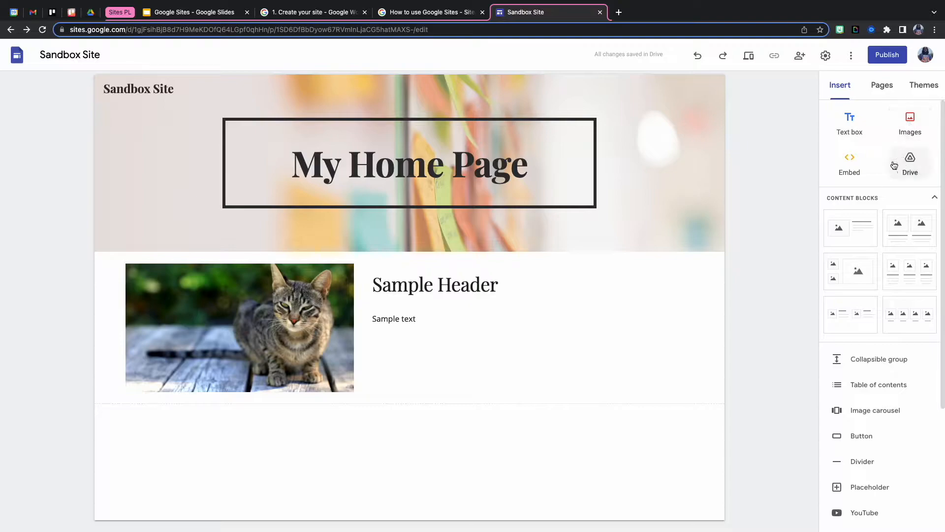
Add a text box below the cat photo section containing "Hello" and apply the Title style to it
click(844, 126)
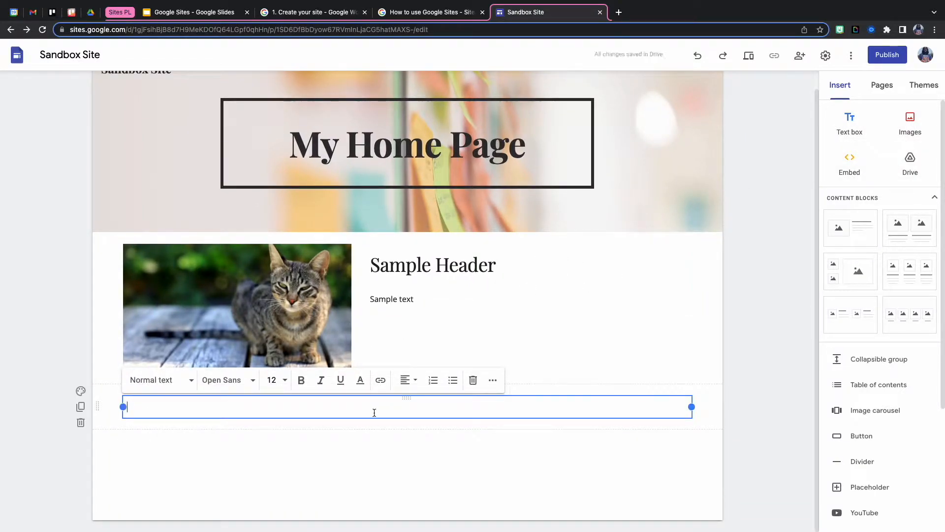
text(Hello)
double_click(137, 407)
click(173, 385)
click(162, 405)
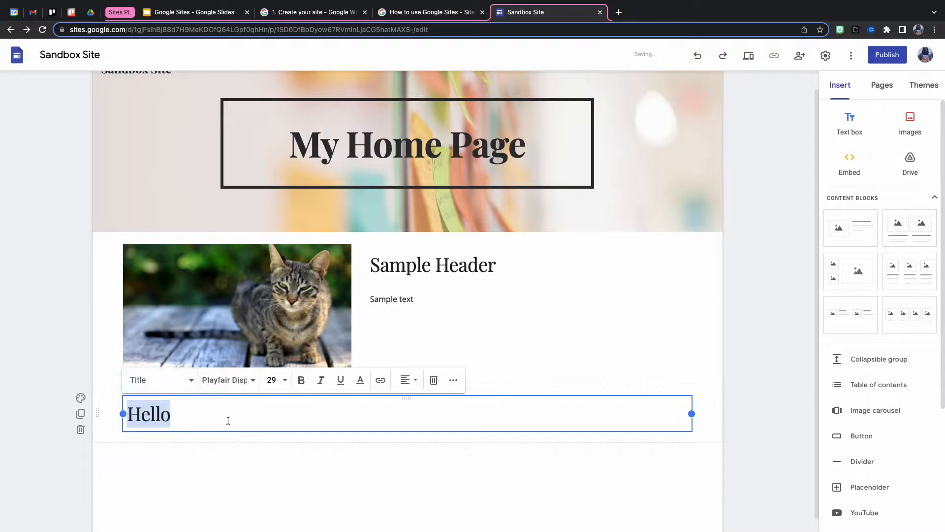
Set the Hello text to font size 36 and the Caveat Semi Bold font
click(275, 370)
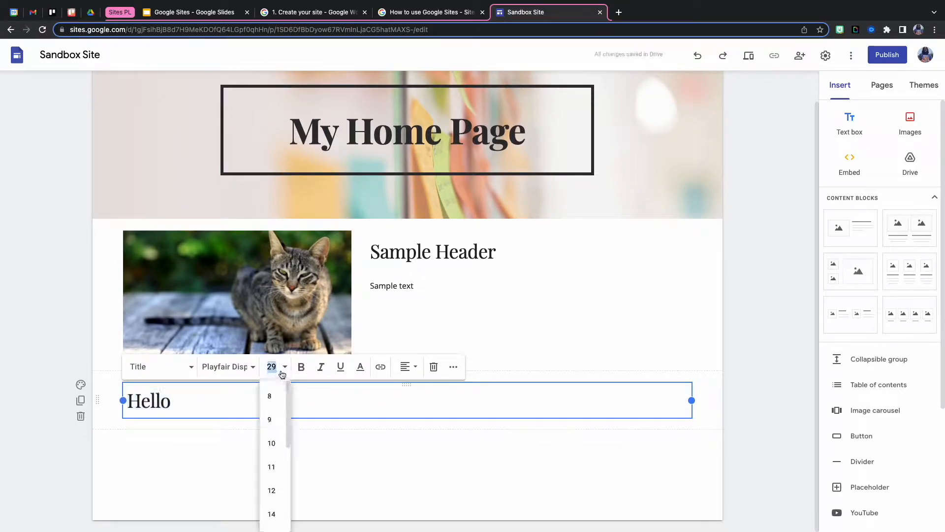
scroll(274, 480, down, 2)
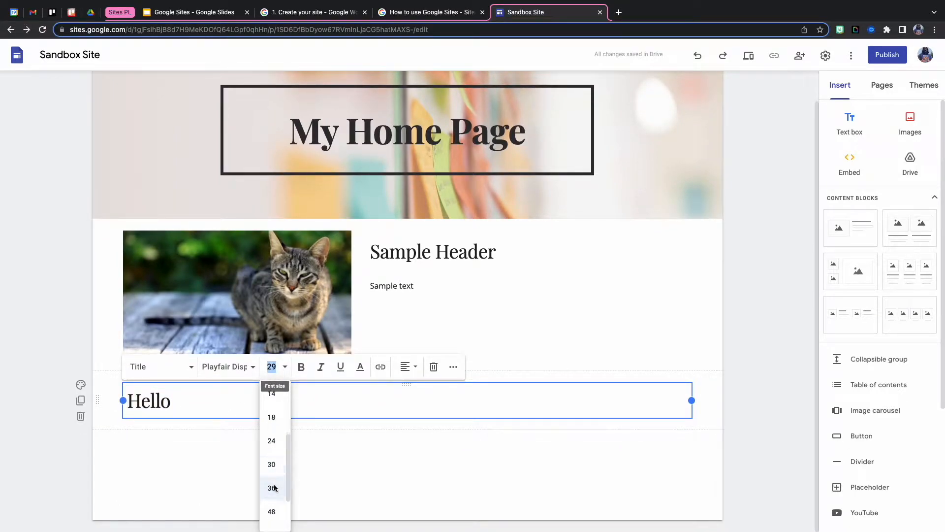
click(273, 485)
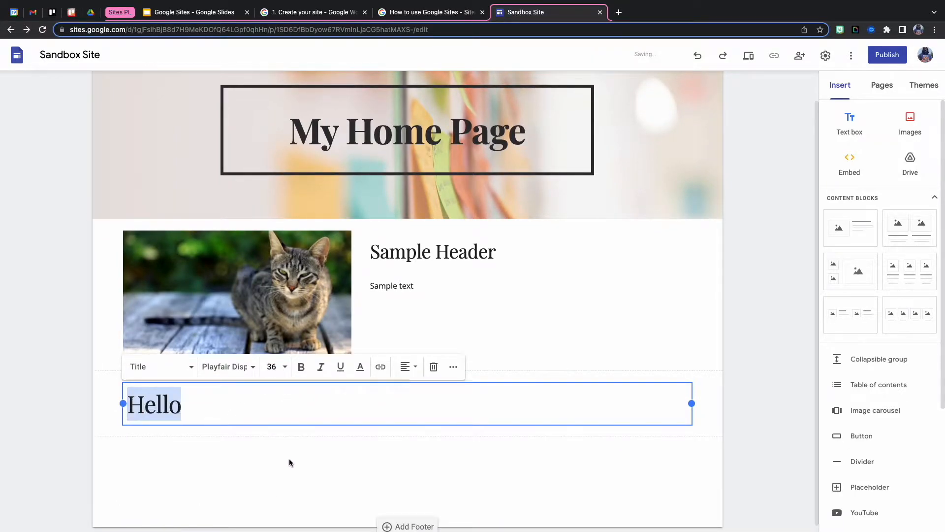
click(246, 367)
mouse_move(234, 492)
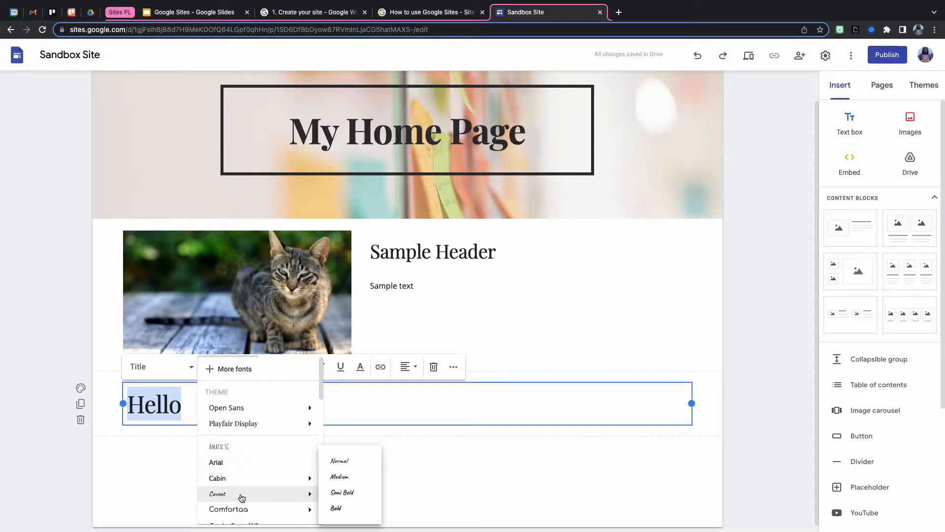
click(342, 492)
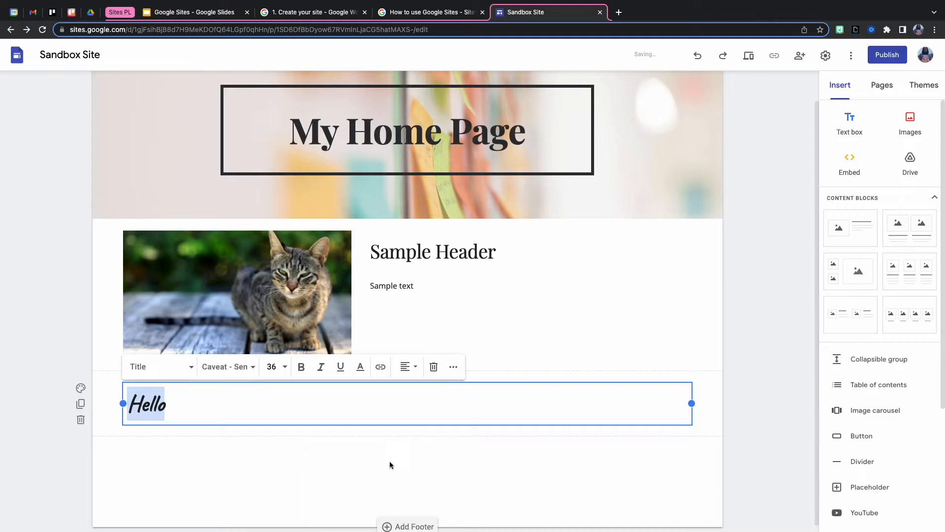
Make the Hello text bold, italic and underlined, and narrow its text box to roughly the width of the word
click(301, 366)
click(320, 368)
click(339, 367)
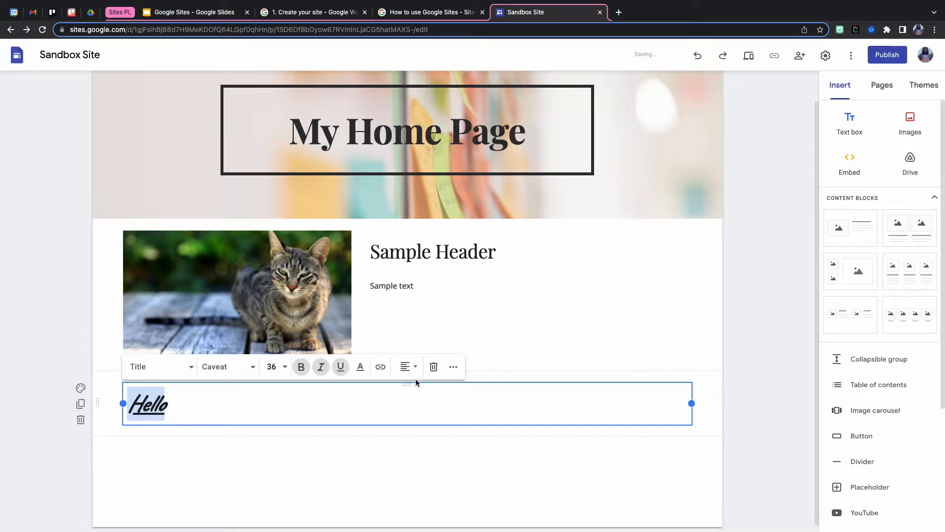
drag(691, 403, 211, 410)
click(278, 418)
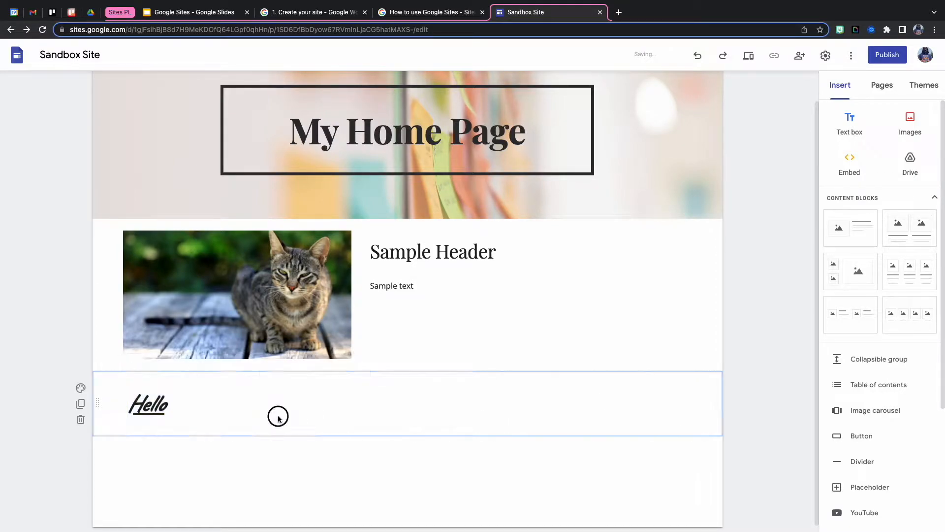
Move the Hello text box beneath "Sample text" and back into its own row below the cat photo
click(204, 425)
click(174, 394)
drag(164, 384, 438, 350)
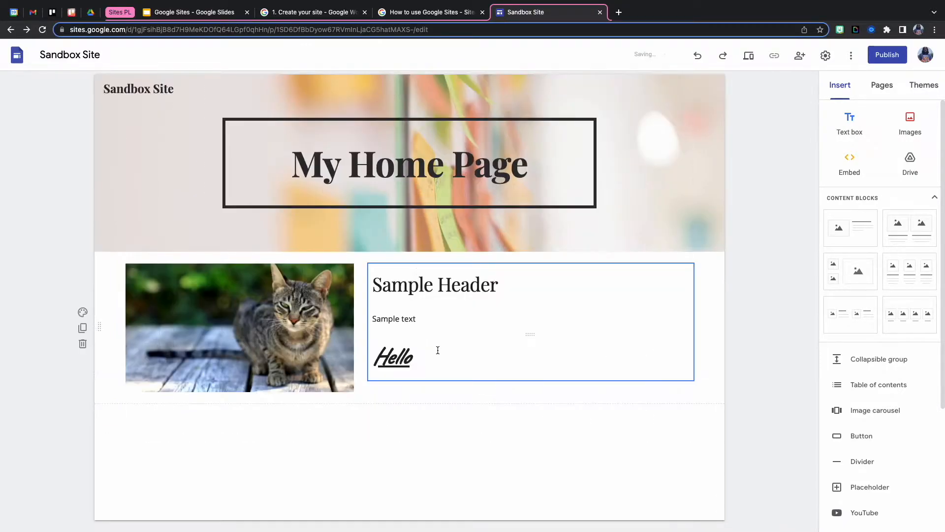
click(395, 365)
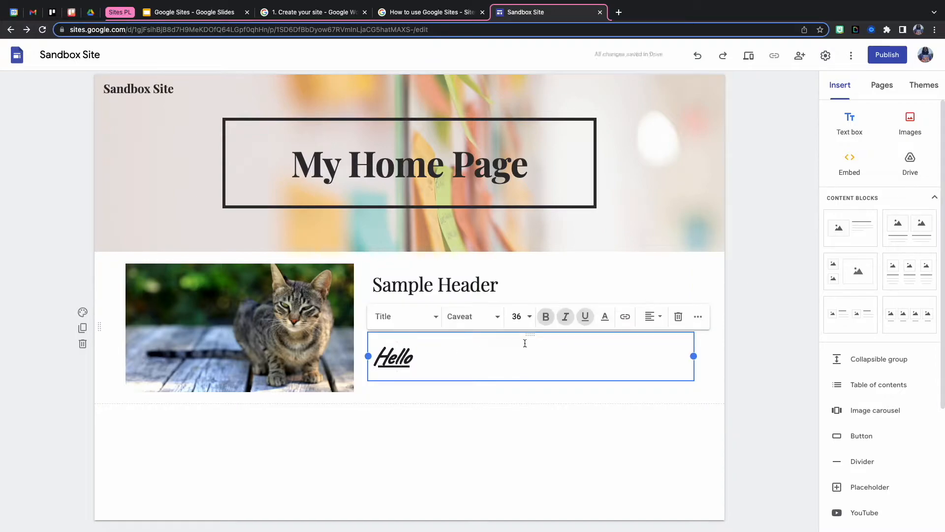
drag(531, 336, 265, 418)
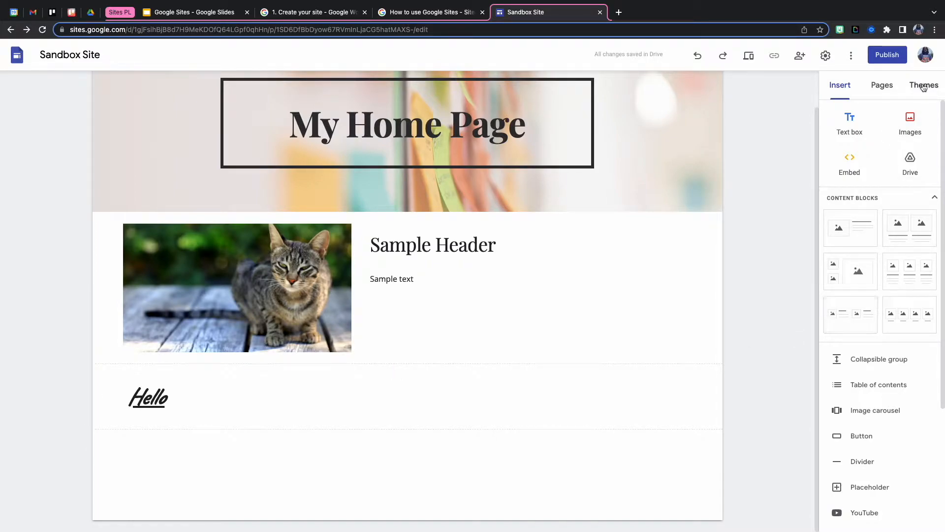
Insert the first White Computer #1minutePD image from the recent Google Drive images onto the page
click(912, 126)
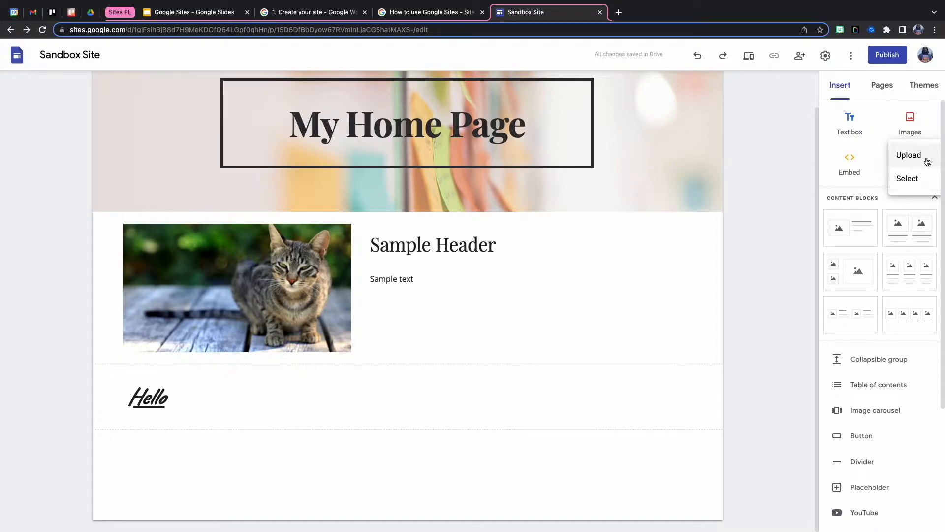
click(911, 179)
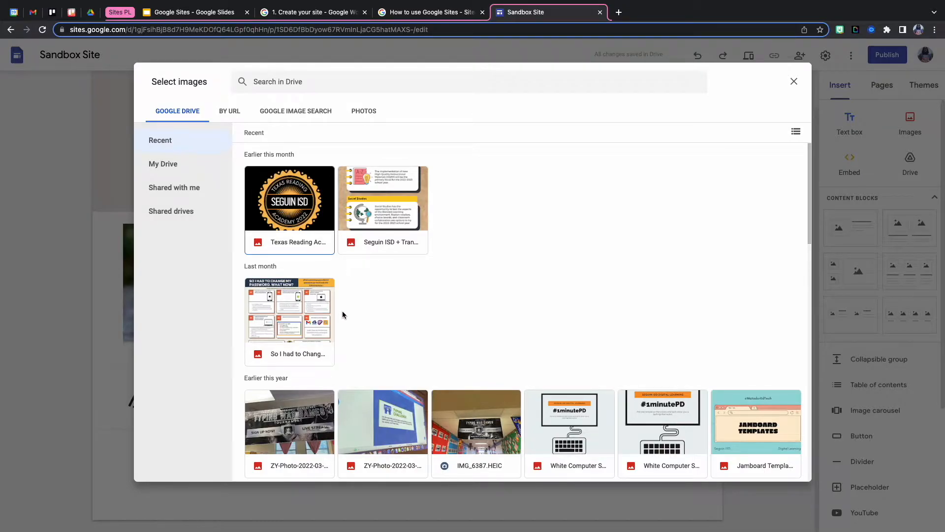
click(600, 413)
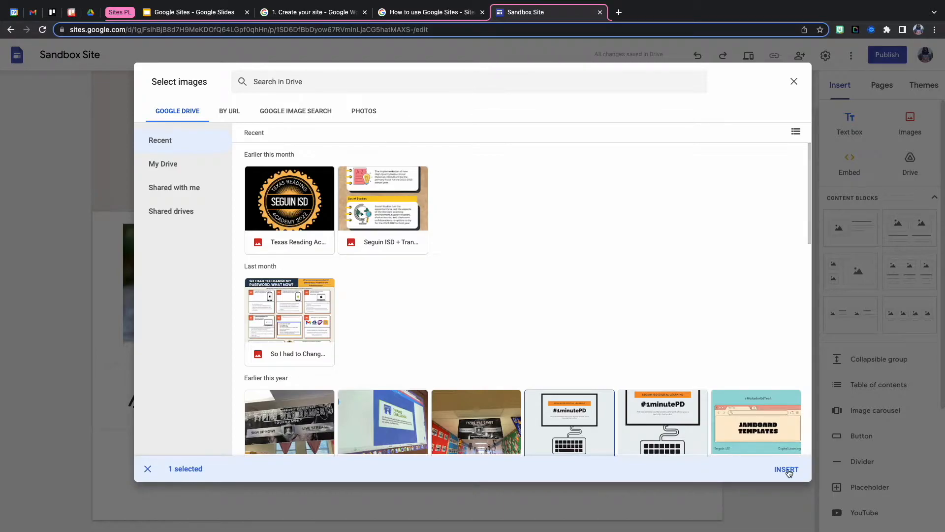
click(786, 470)
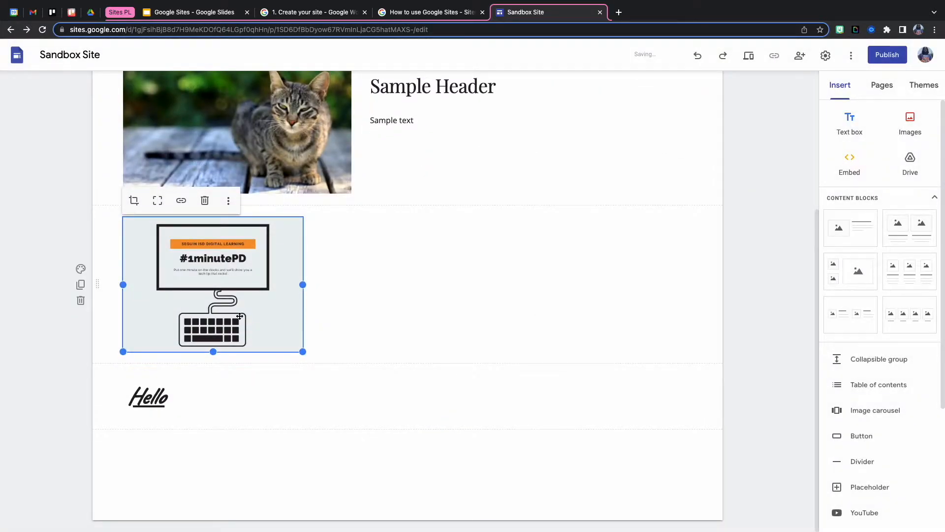
Place the #1minutePD image directly beneath the Hello text and shift the combined group toward the right of its section
drag(234, 269, 231, 424)
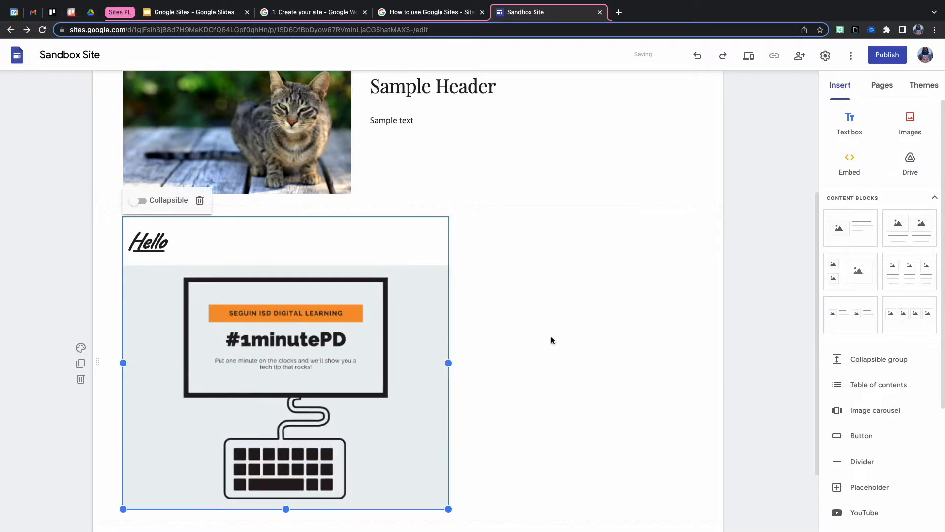
click(282, 341)
drag(271, 342, 457, 346)
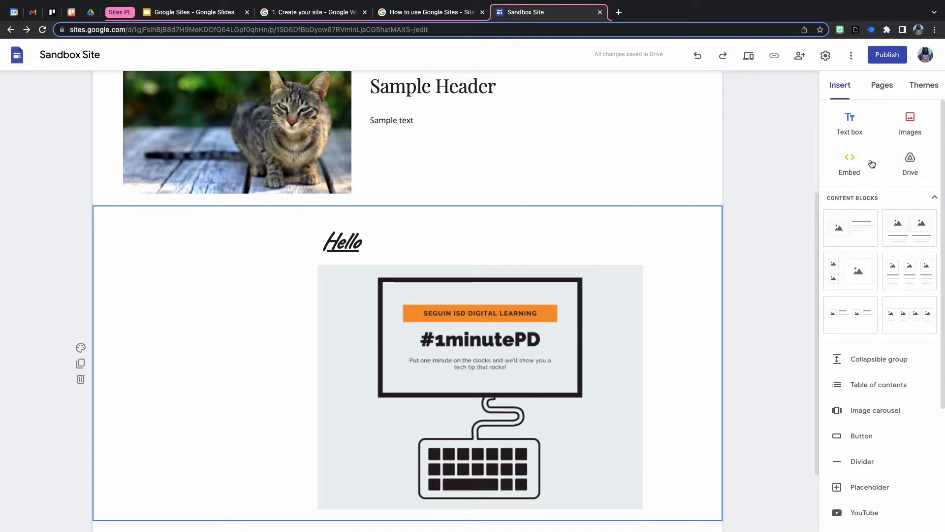
click(856, 168)
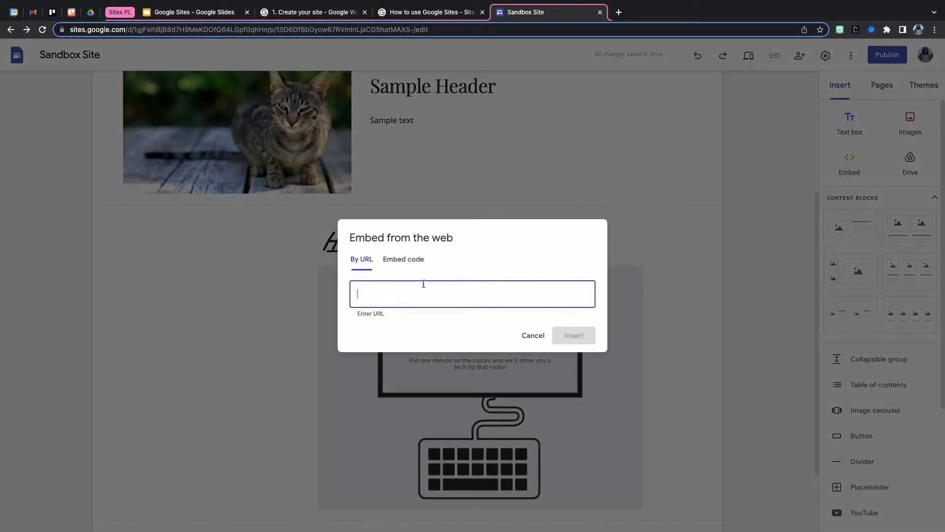
click(404, 261)
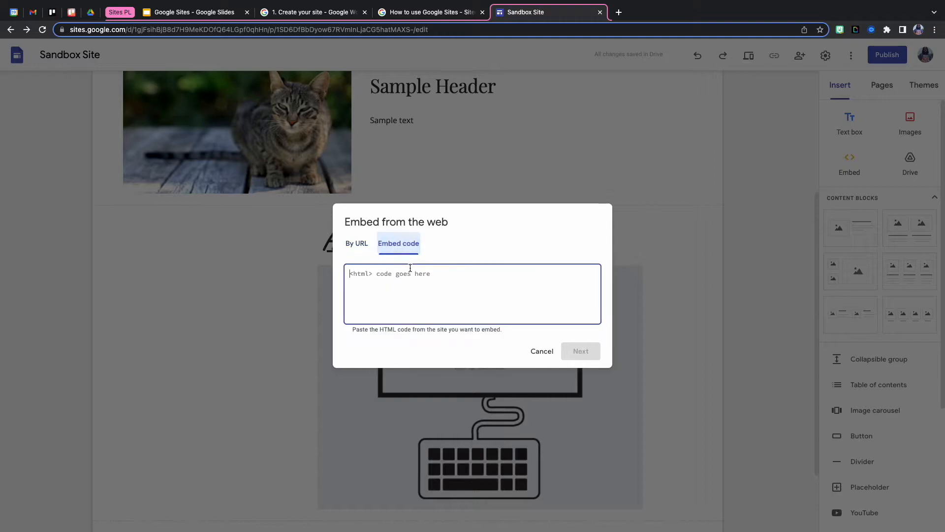
click(367, 252)
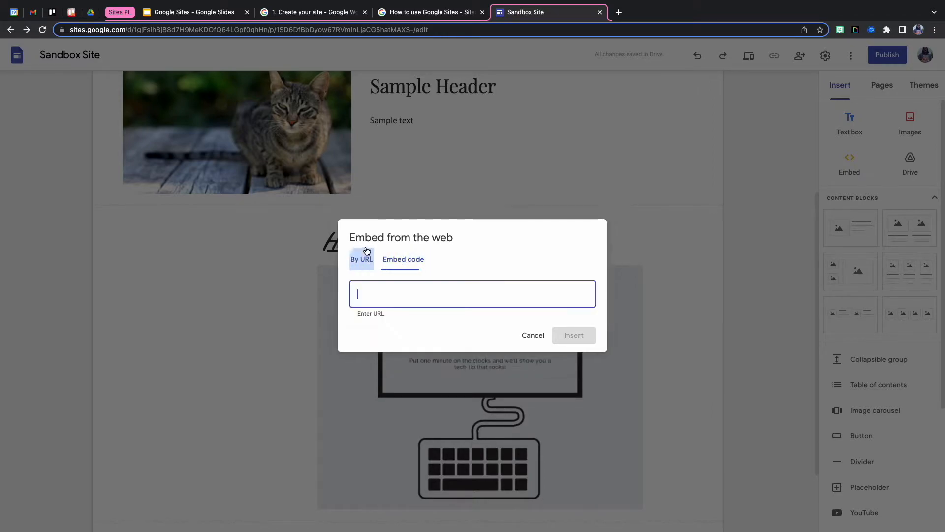
click(532, 336)
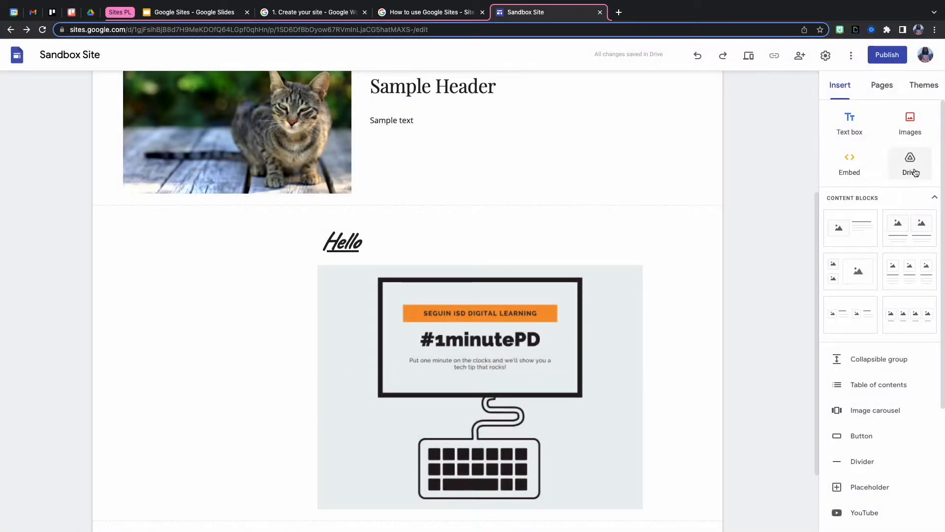
Insert the "Cambium Troubleshooting & Tips" Google Slides presentation from My Drive into a new section of the page
click(916, 168)
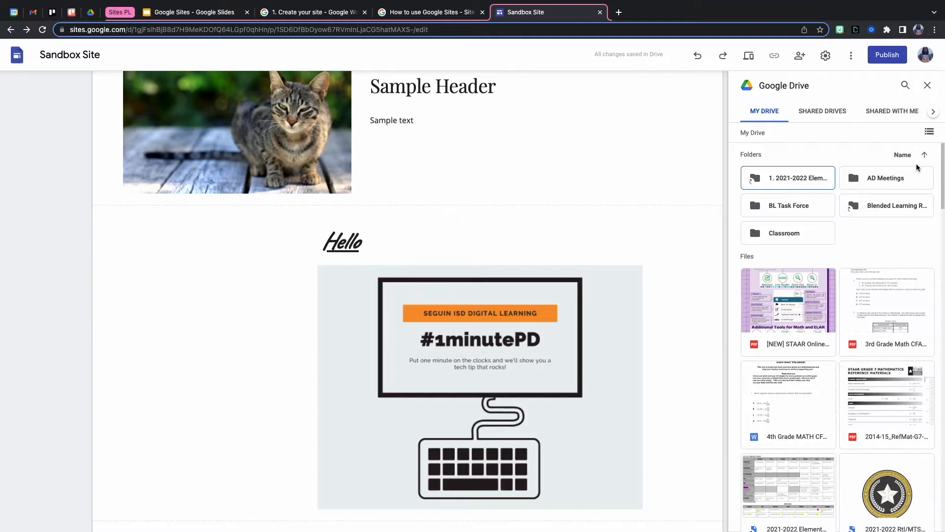
scroll(845, 277, down, 2)
scroll(845, 277, down, 2)
scroll(845, 276, up, 4)
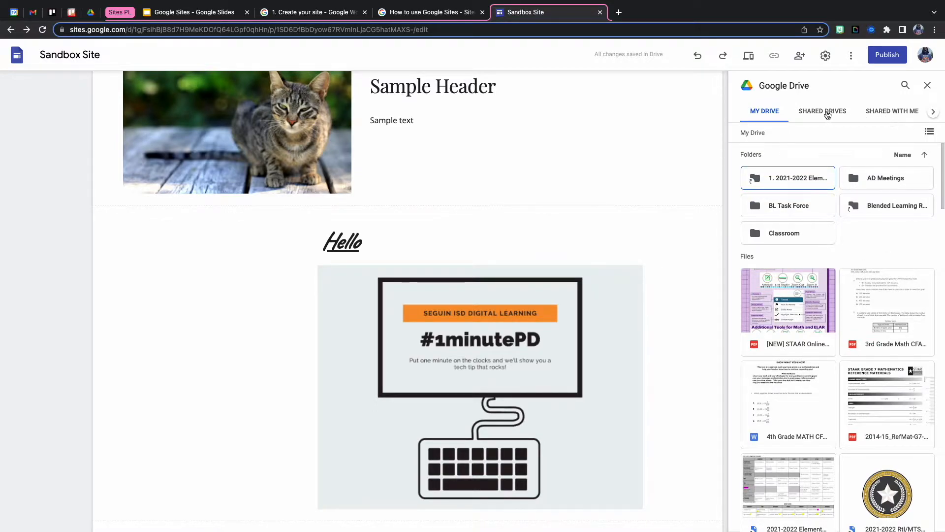
scroll(858, 318, down, 9)
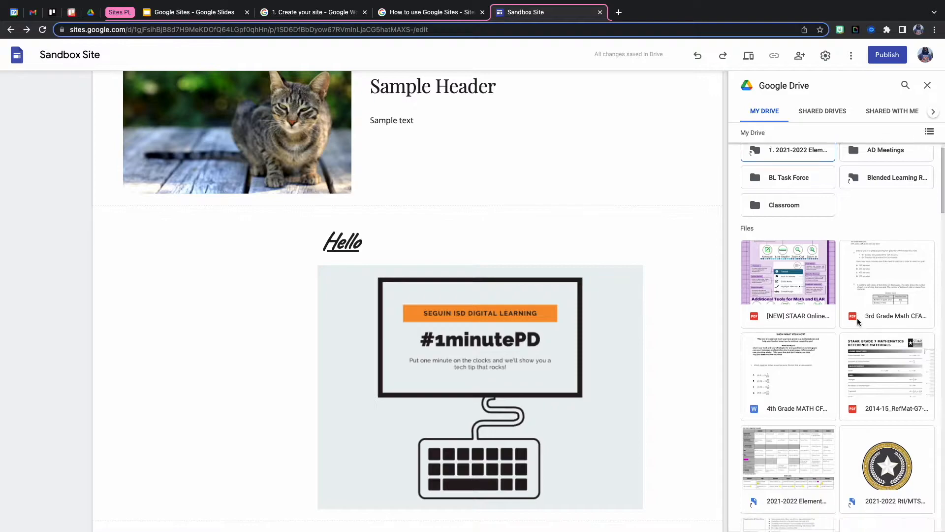
scroll(858, 318, down, 5)
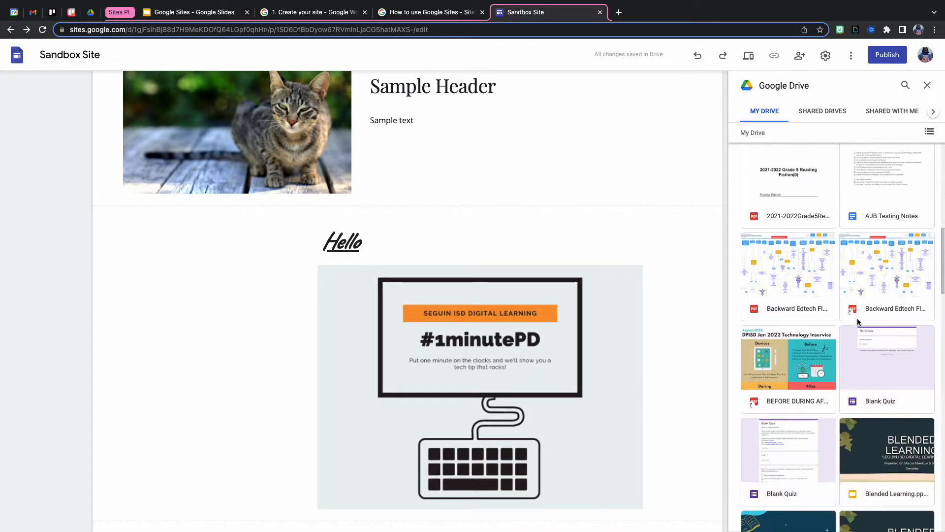
scroll(858, 321, down, 1)
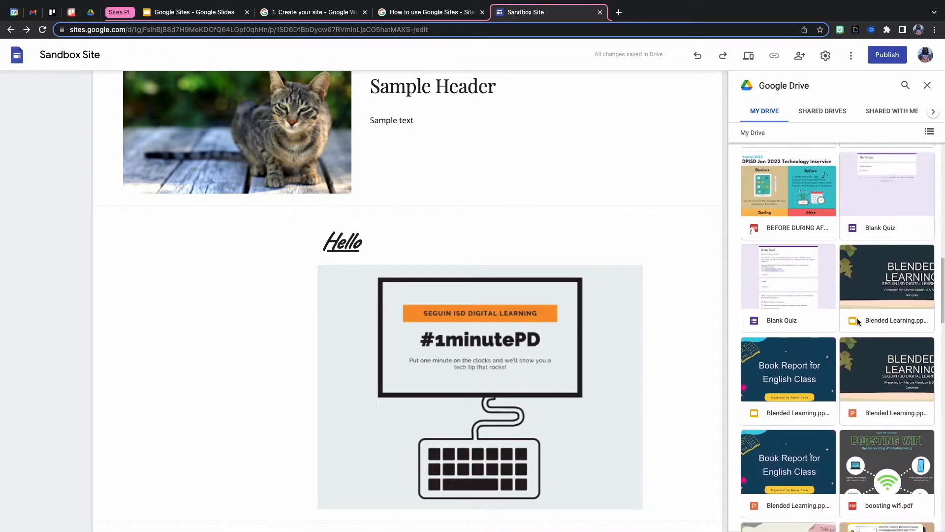
scroll(858, 322, down, 4)
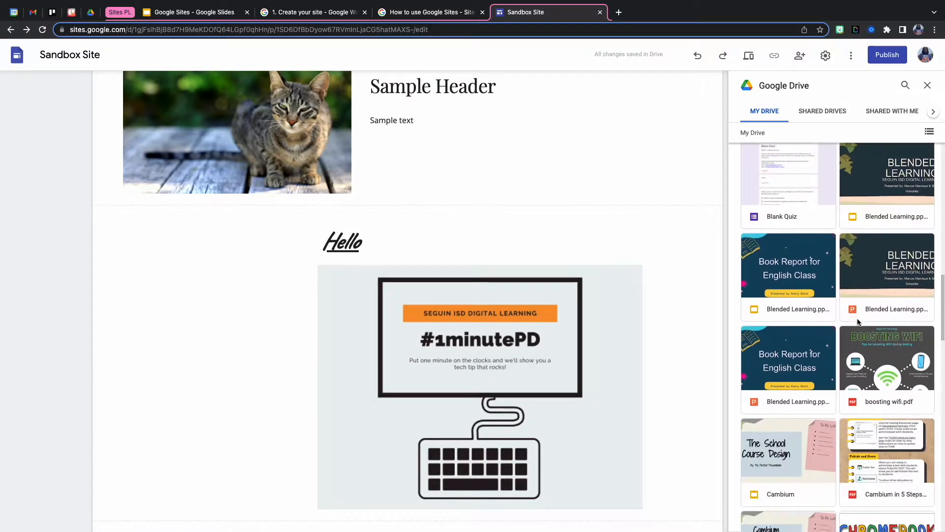
scroll(858, 318, down, 1)
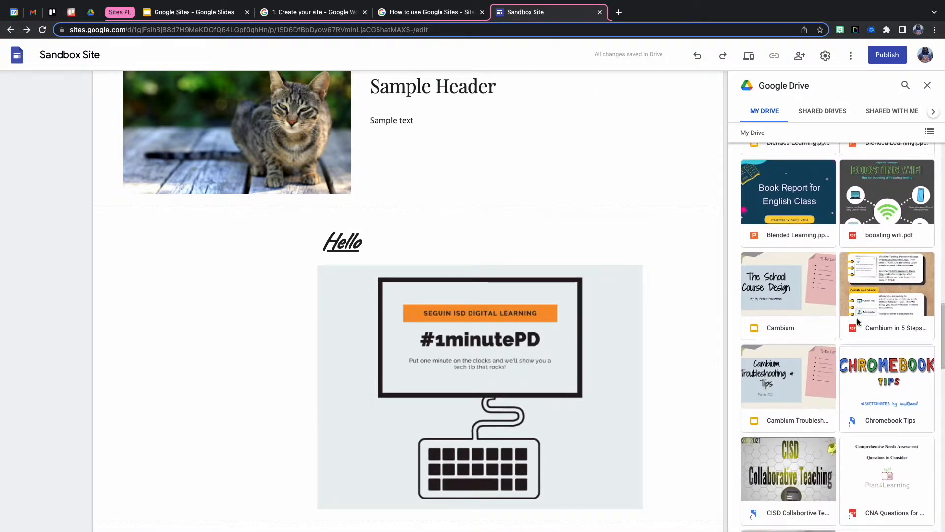
scroll(857, 322, down, 1)
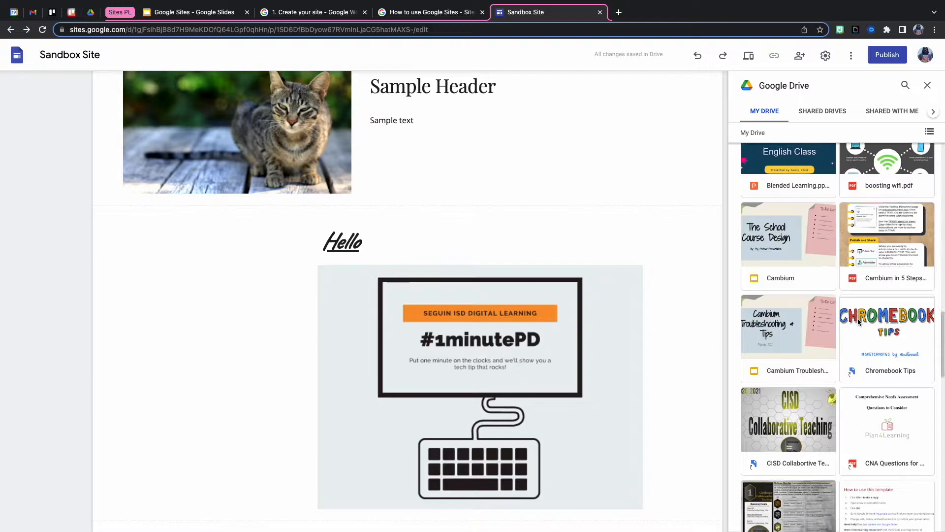
scroll(859, 321, down, 1)
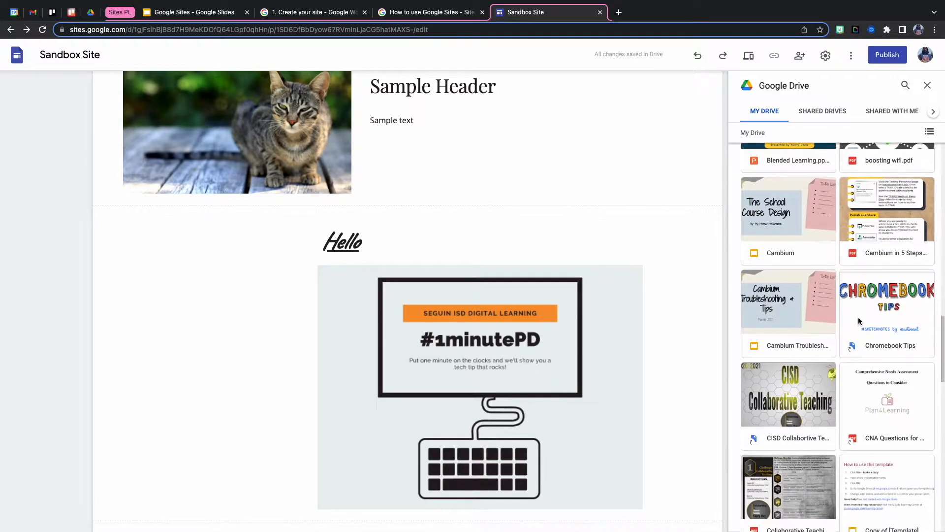
click(794, 305)
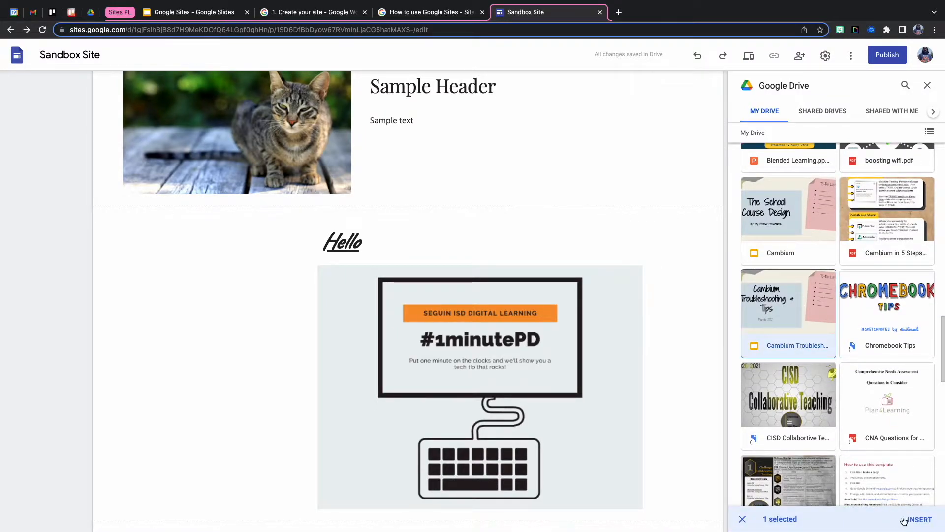
click(920, 520)
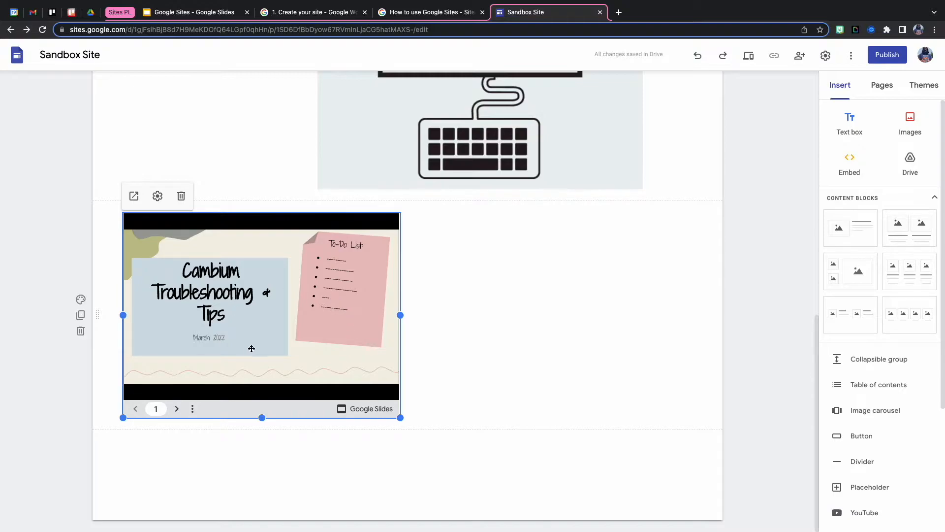
click(600, 368)
Insert the Summer Projects Google Docs file from the recent Google Drive files into a new section below the Cambium presentation
click(921, 163)
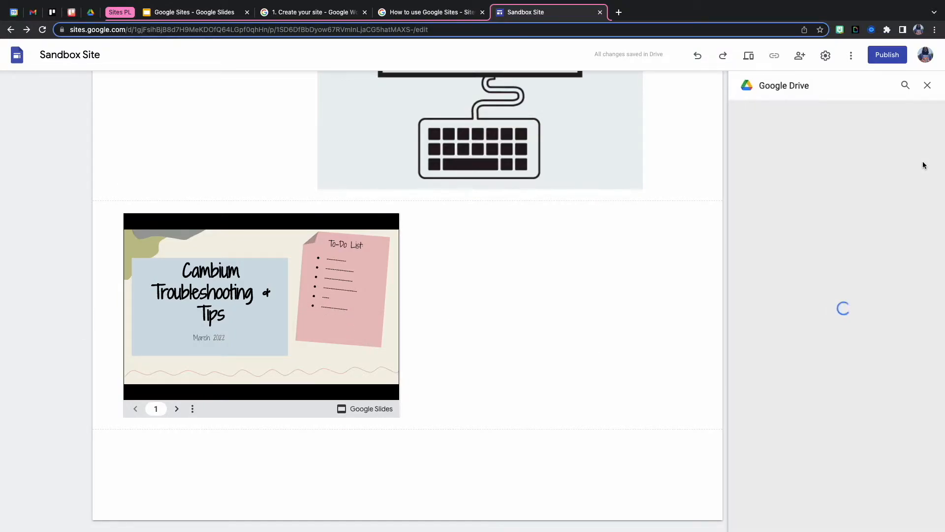
click(929, 132)
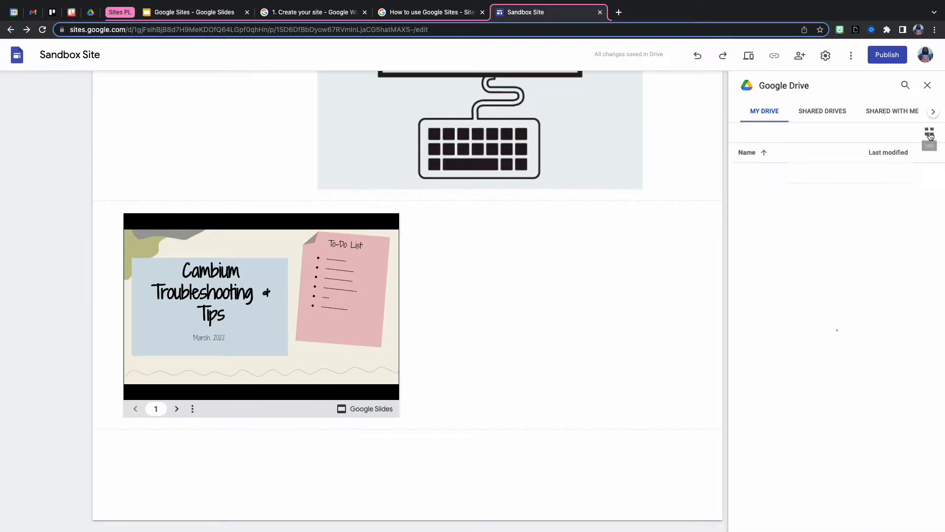
click(929, 133)
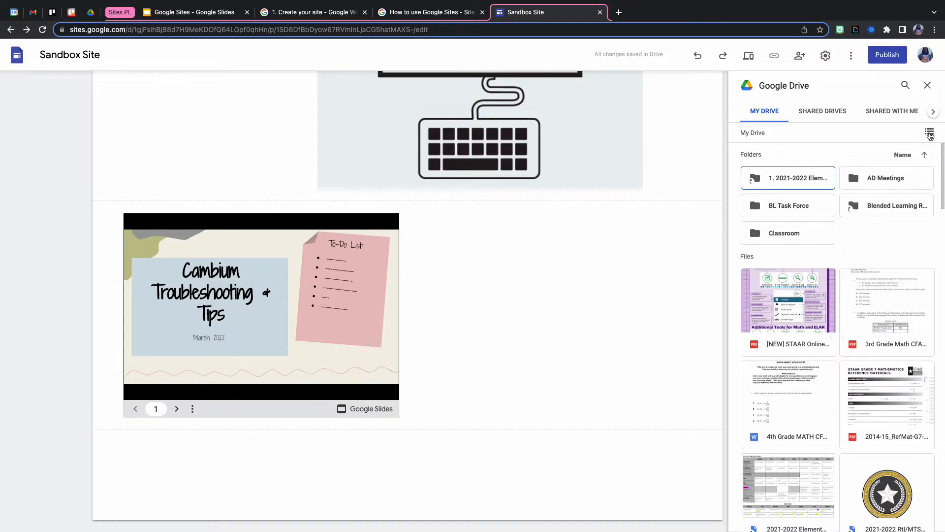
click(932, 113)
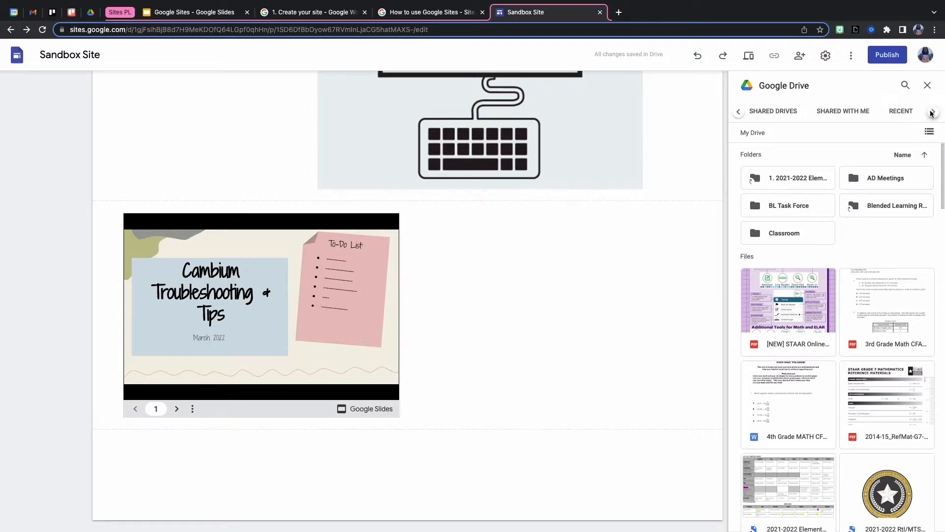
click(904, 112)
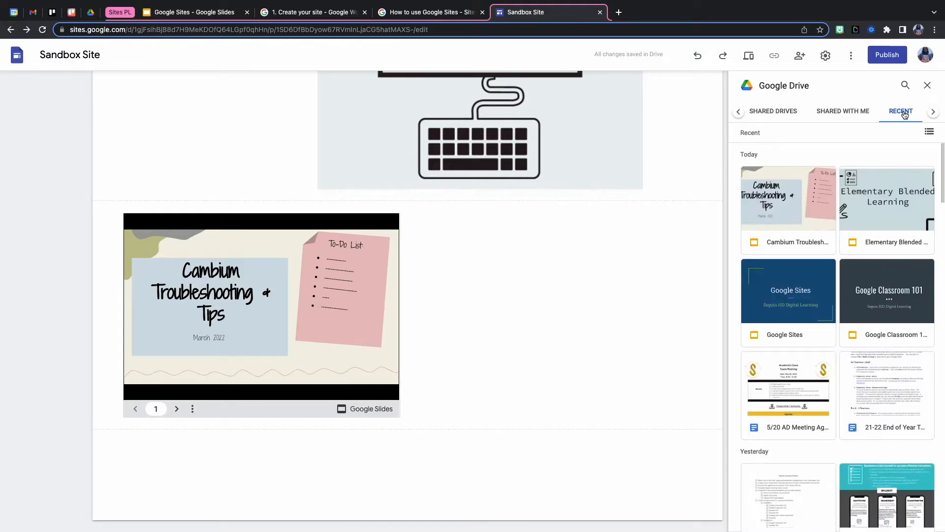
scroll(848, 202, down, 3)
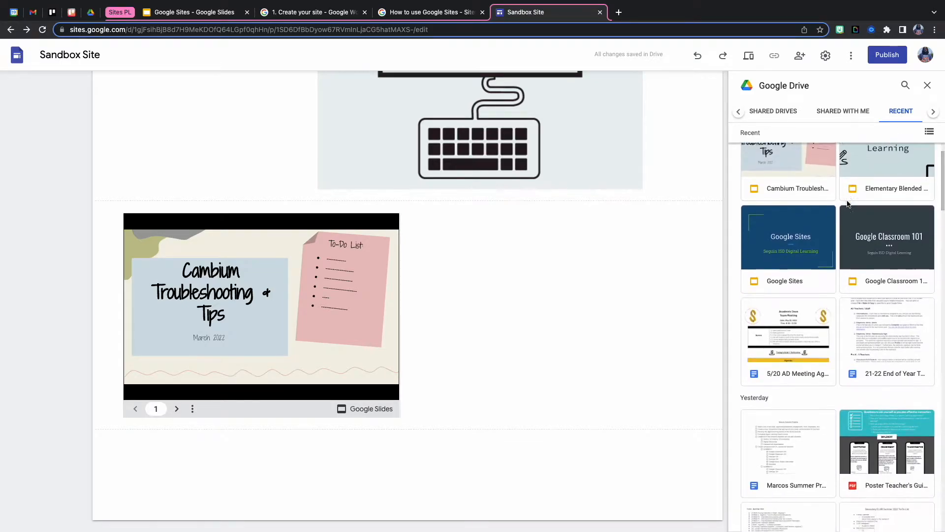
scroll(848, 202, down, 3)
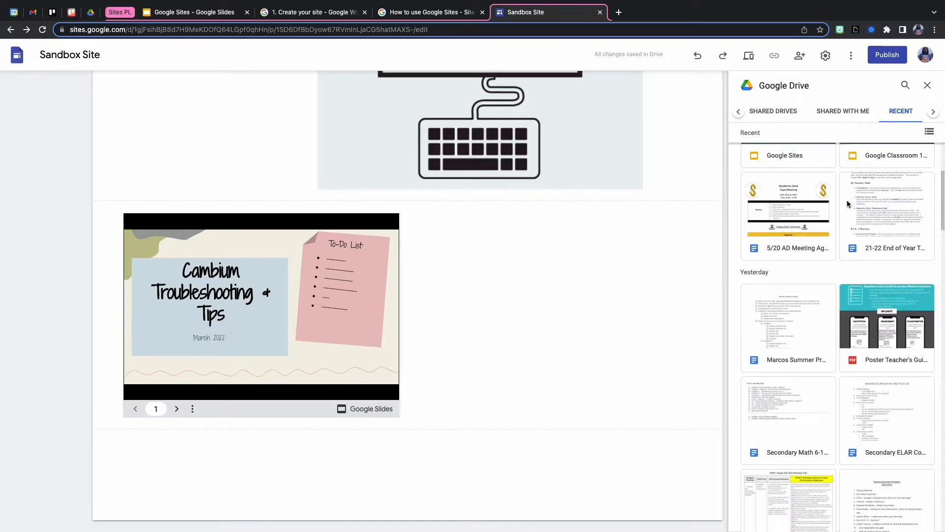
click(788, 291)
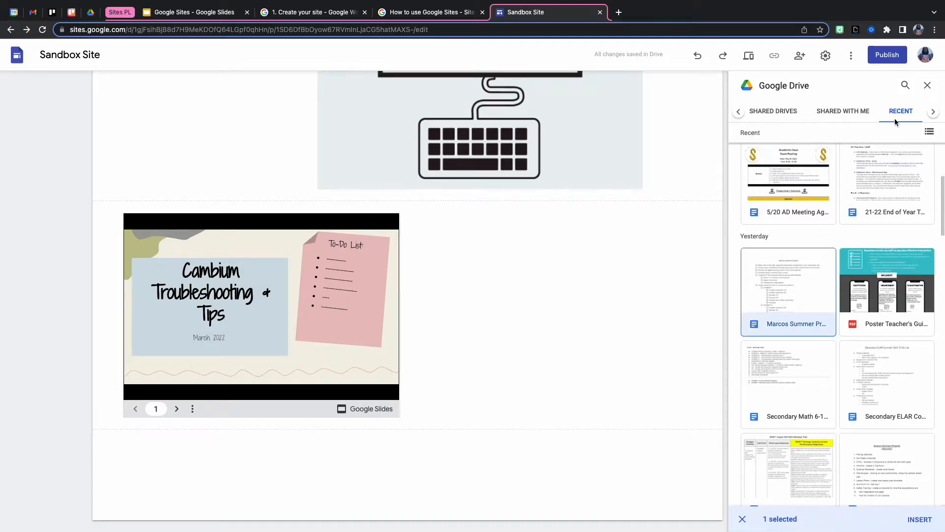
click(913, 518)
scroll(764, 443, down, 2)
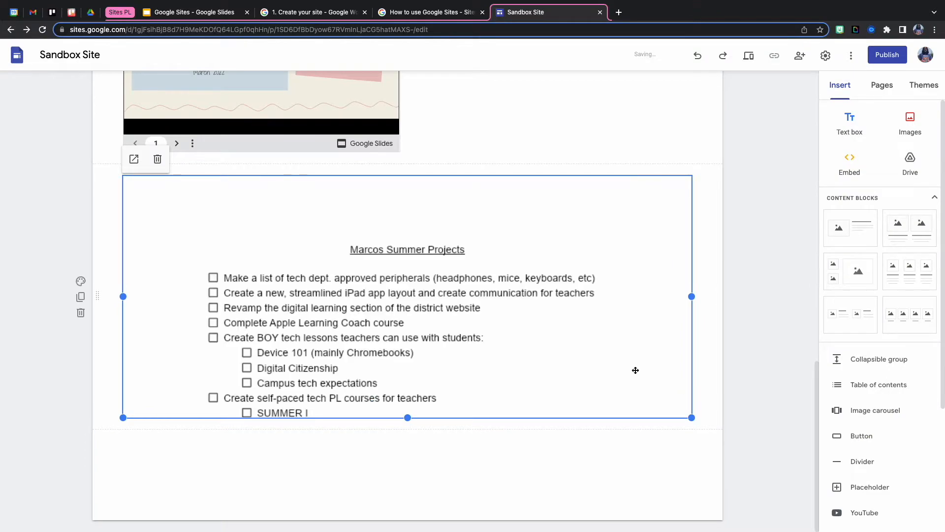
scroll(492, 305, down, 1)
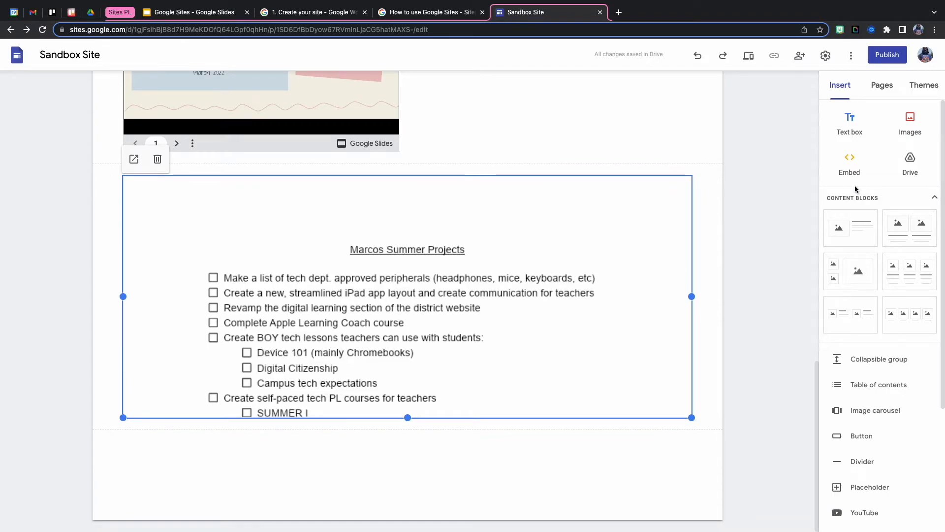
click(748, 179)
Insert a divider between the cat photo section and the Hello section
scroll(748, 179, up, 7)
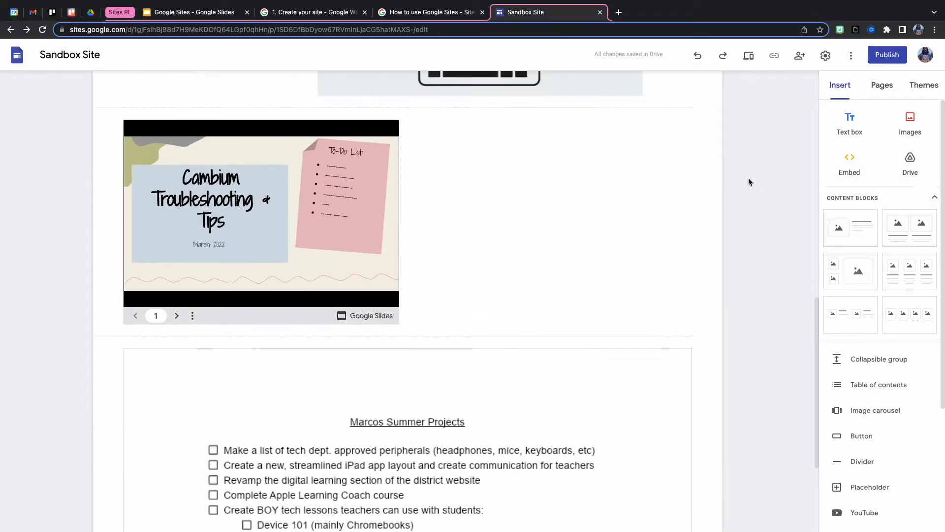
scroll(749, 182, up, 6)
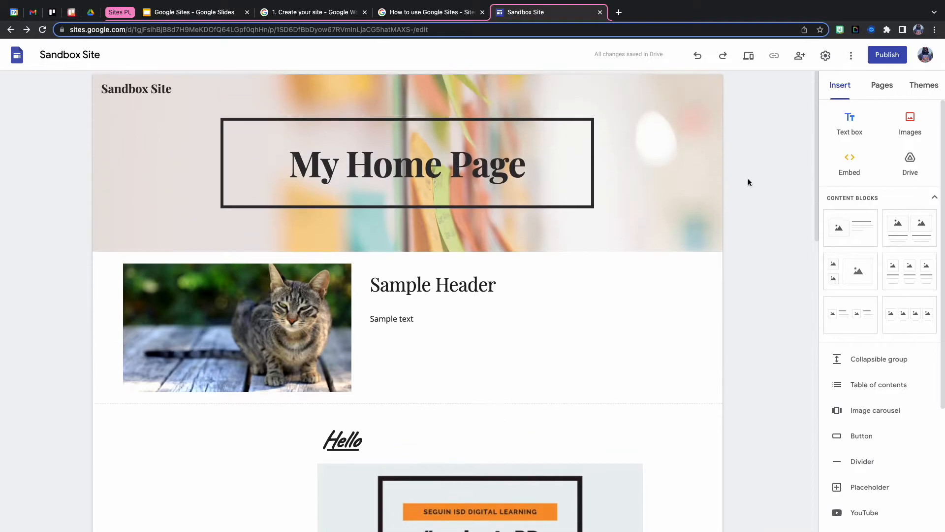
scroll(837, 400, down, 3)
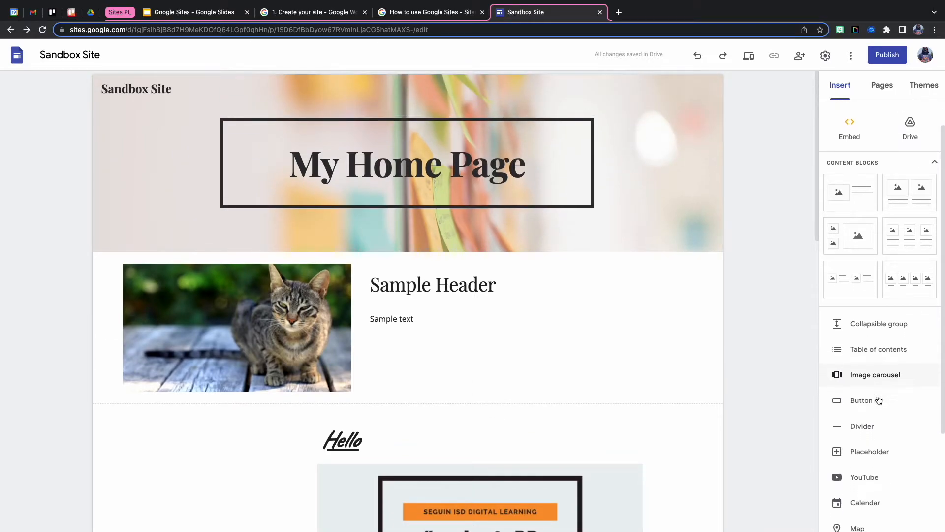
scroll(879, 400, down, 5)
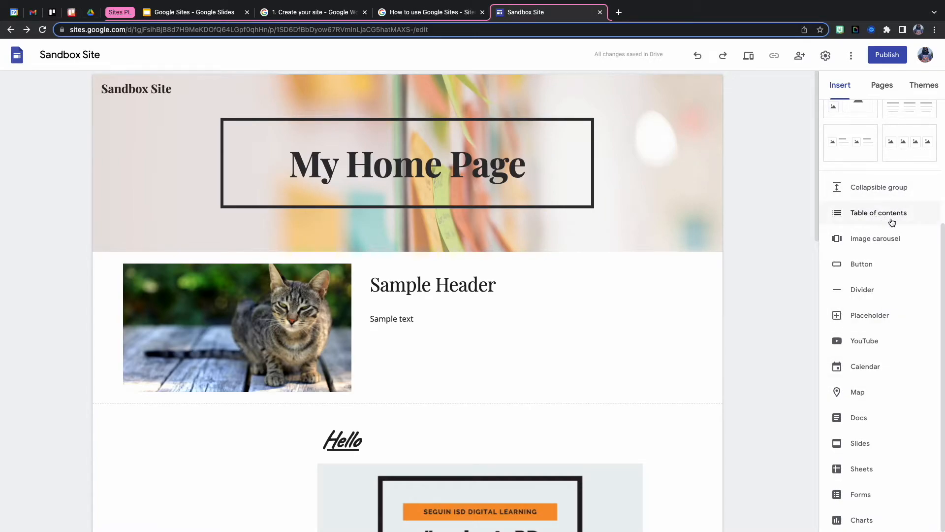
click(863, 290)
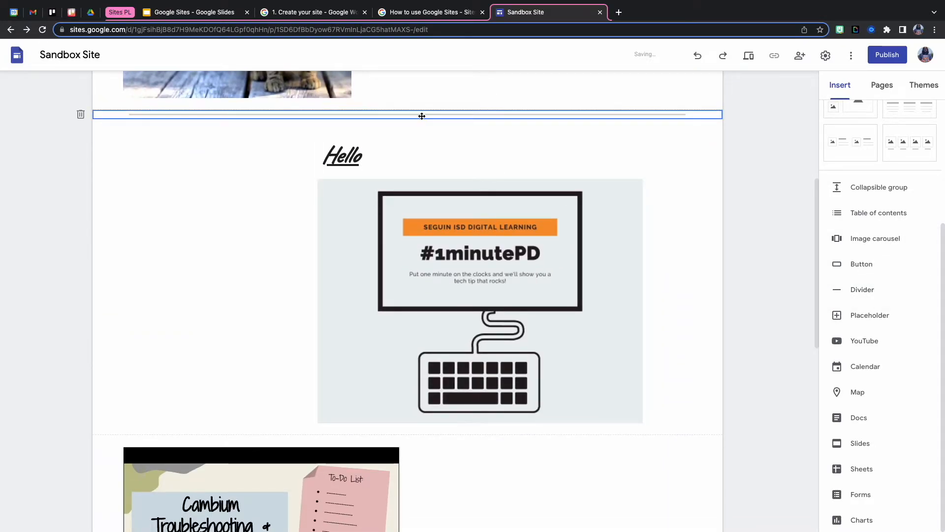
click(673, 181)
Insert an empty placeholder in a new section between the cat photo section and the divider, leaving its content unchosen
click(611, 104)
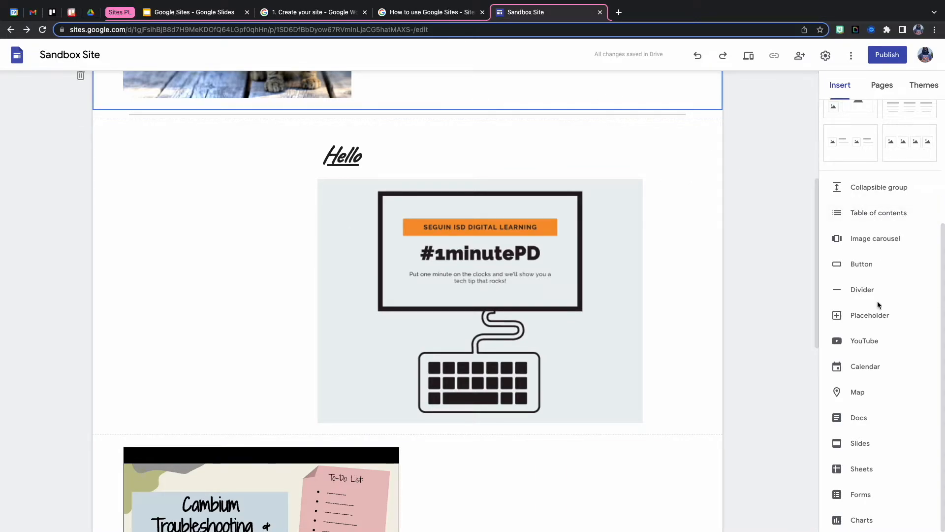
click(850, 316)
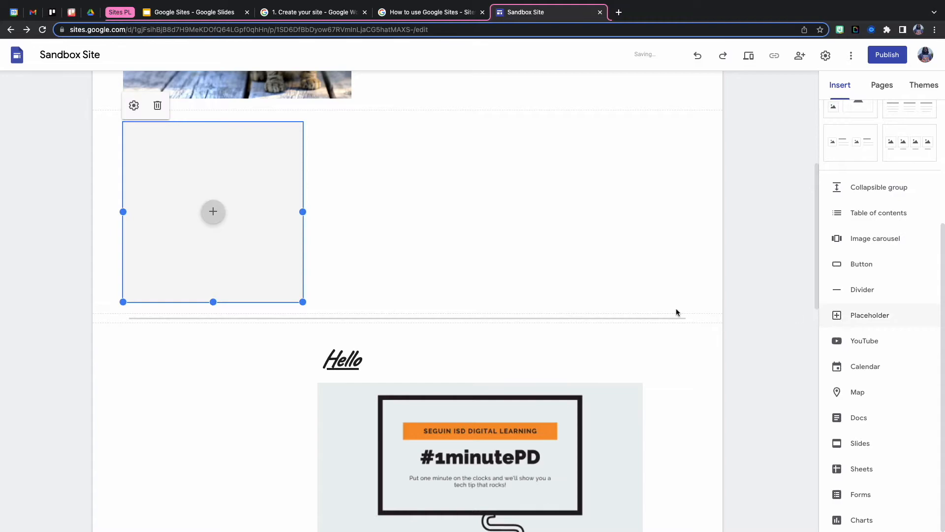
click(213, 214)
click(391, 226)
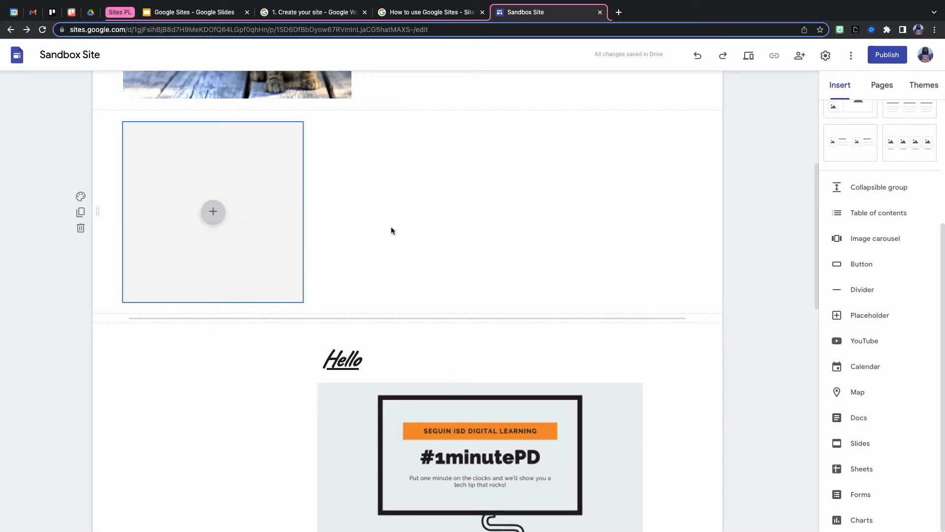
click(865, 342)
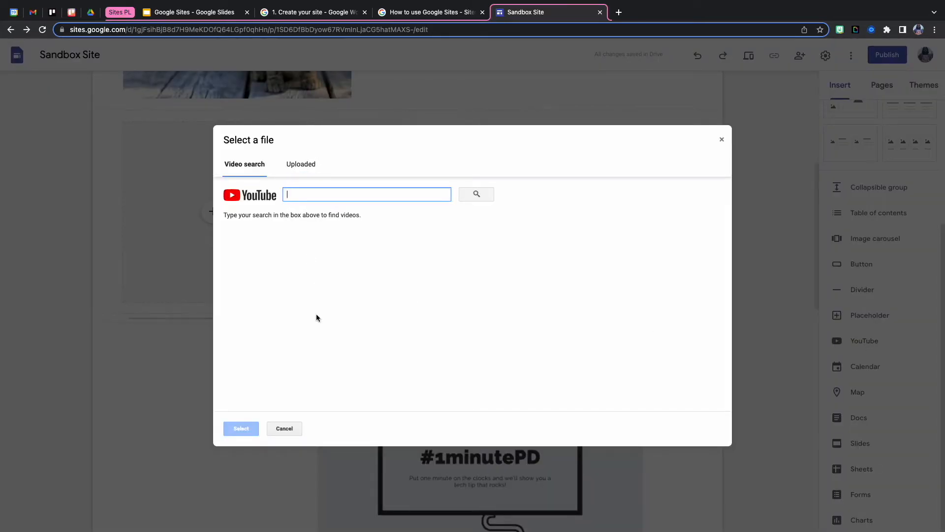
click(284, 428)
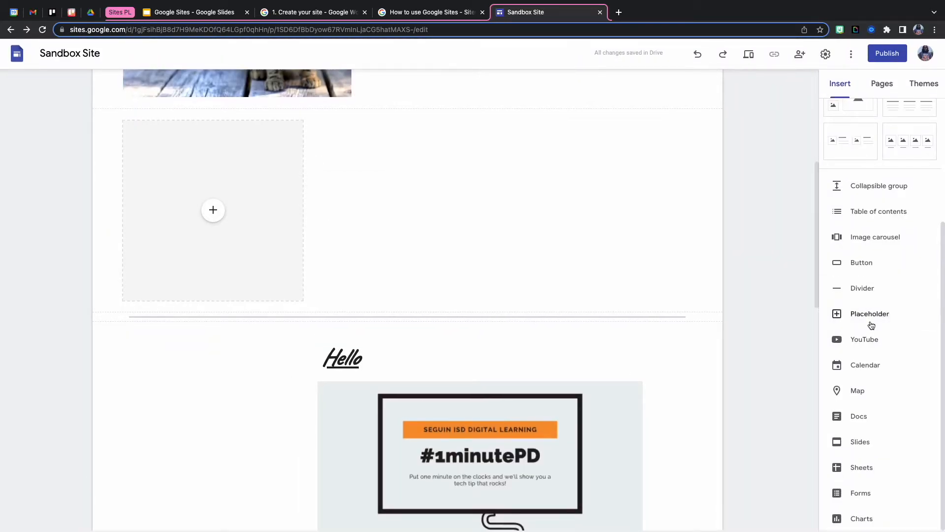
Insert the account owner's personal calendar in a new section below the placeholder and delete it again
click(858, 370)
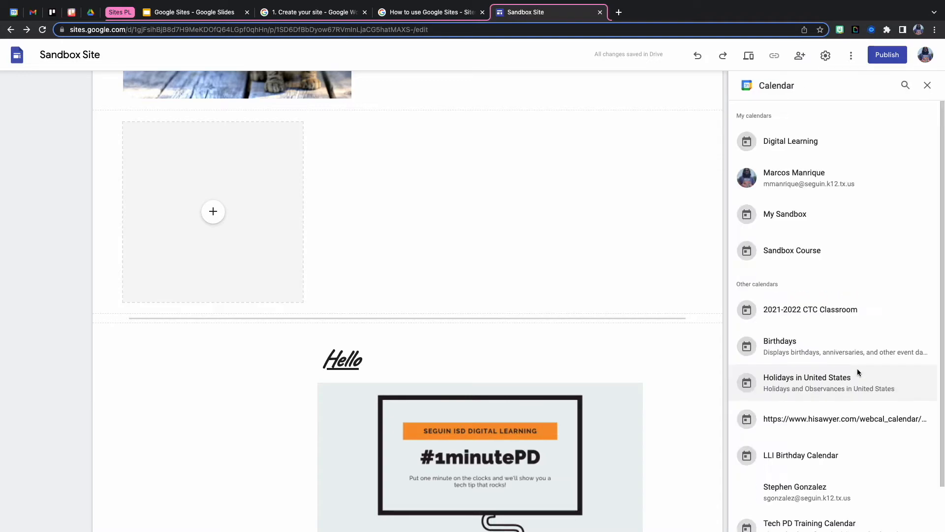
click(777, 183)
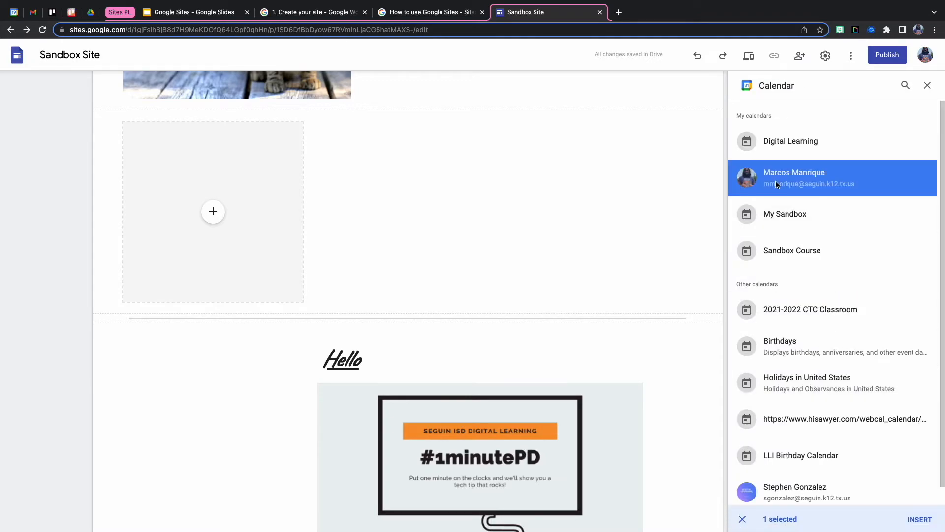
click(920, 519)
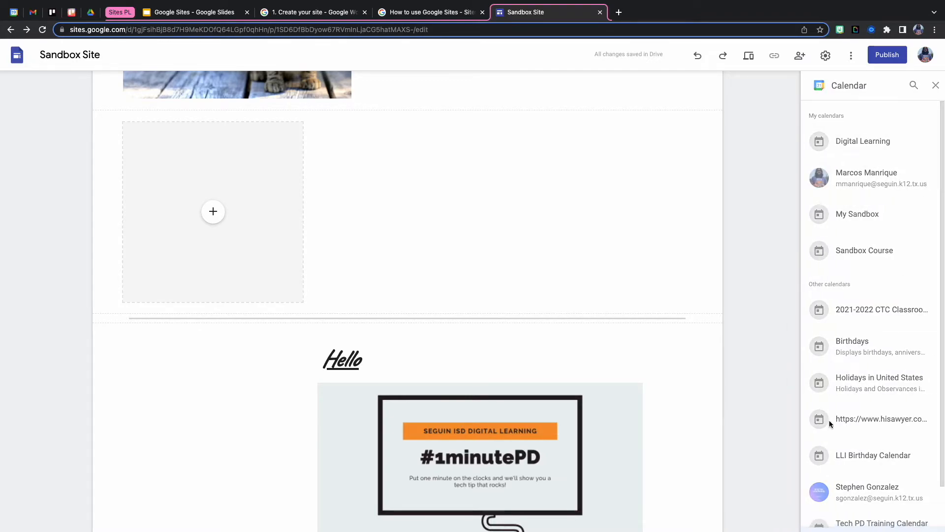
scroll(296, 230, down, 1)
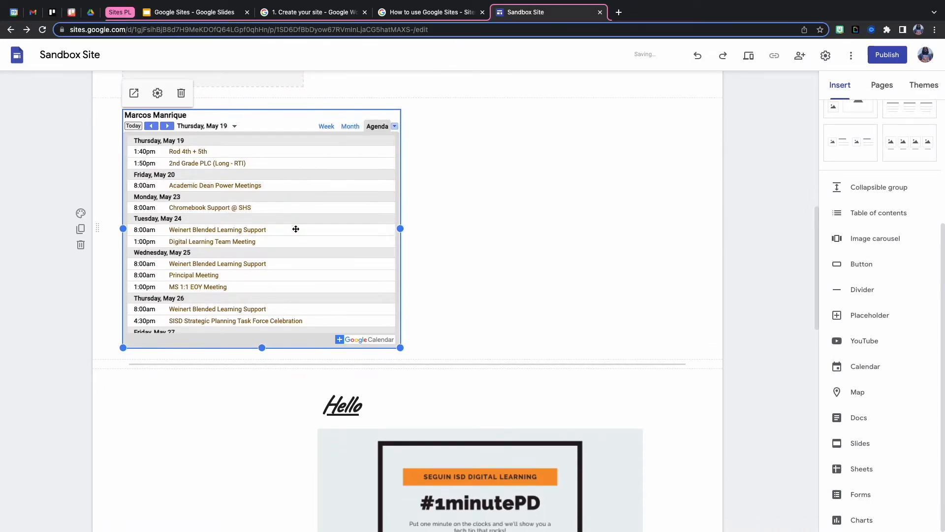
scroll(296, 230, up, 1)
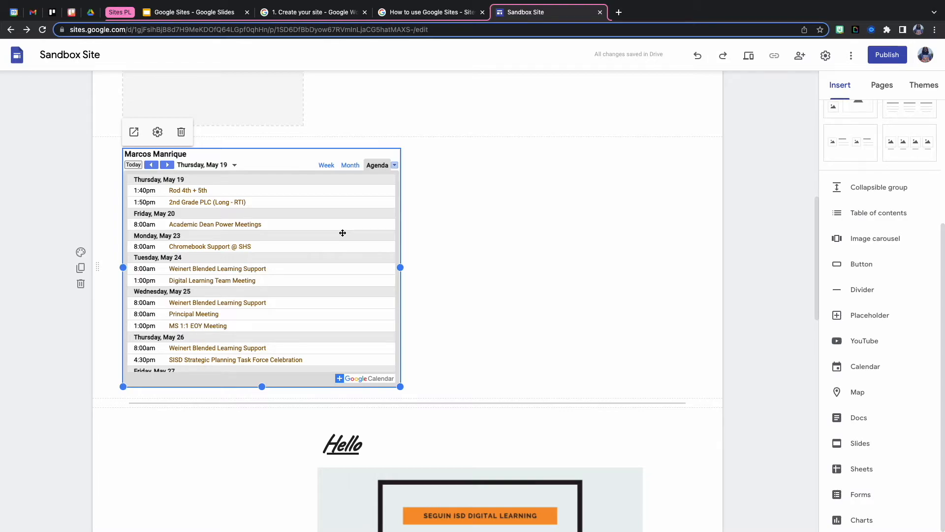
key(Delete)
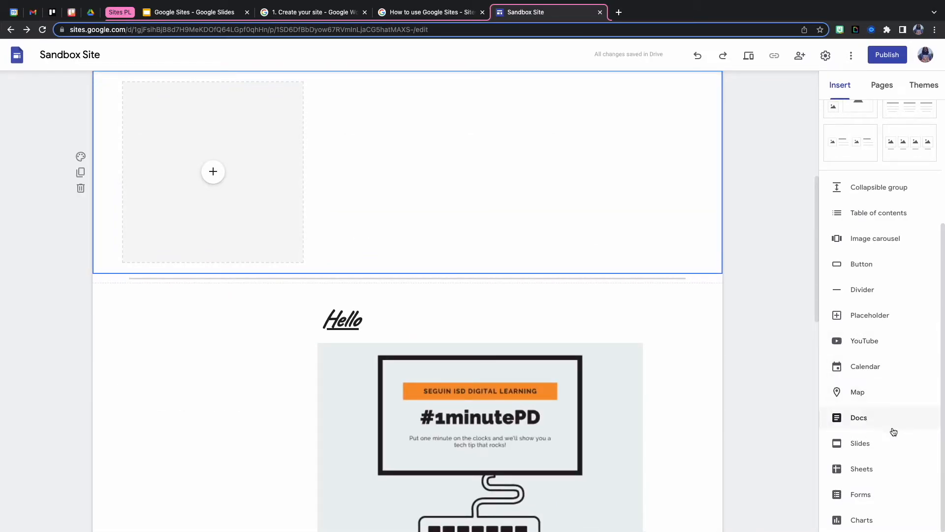
Insert a world map without a specific location and move it to the left of the Hello text and #1minutePD image group
click(882, 394)
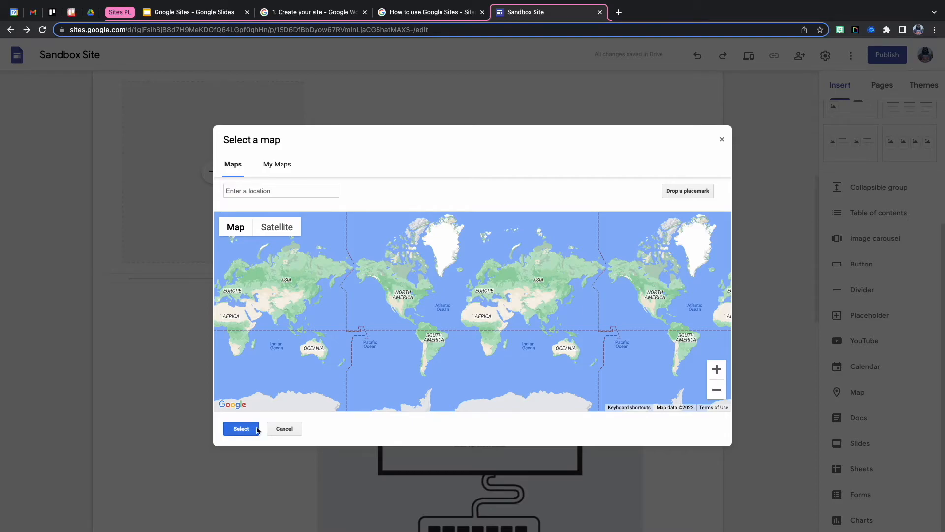
click(241, 428)
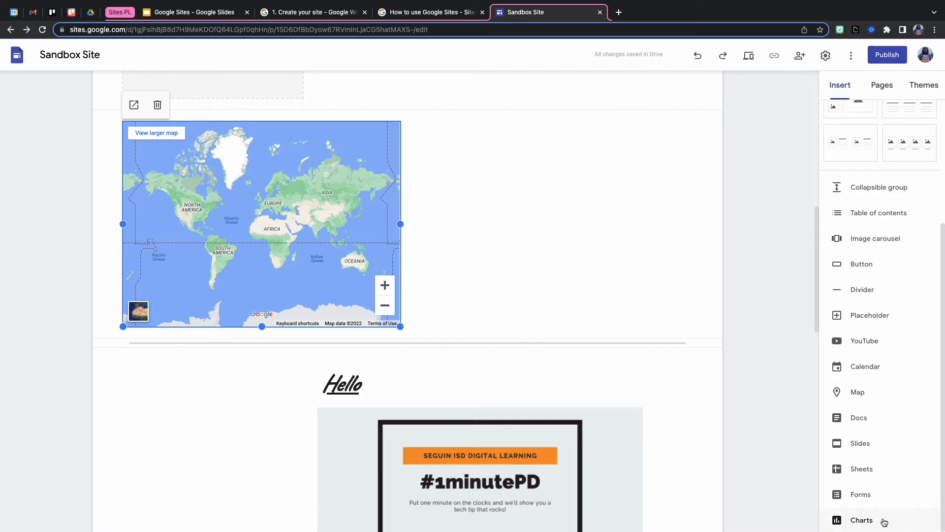
scroll(884, 494, up, 5)
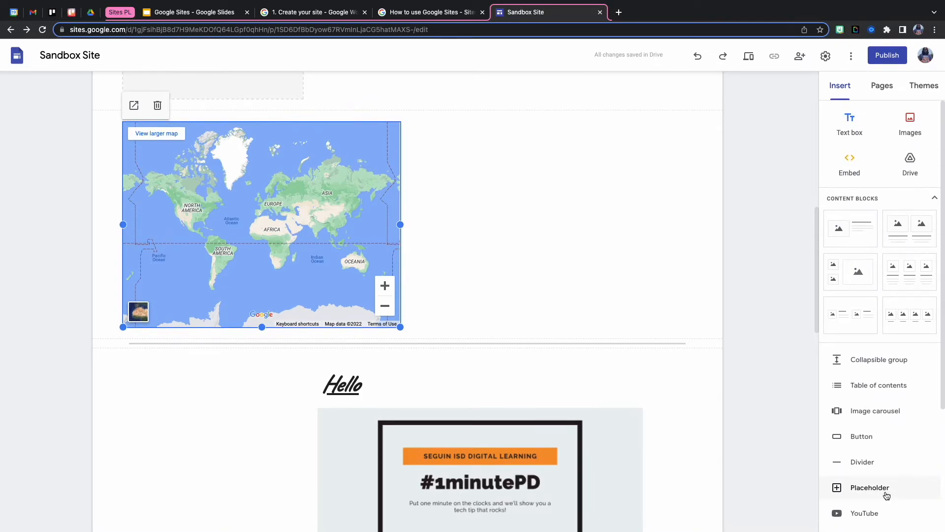
drag(333, 217, 203, 427)
Look over the home page's layout from the header banner down to the embedded presentation and document
scroll(398, 270, down, 6)
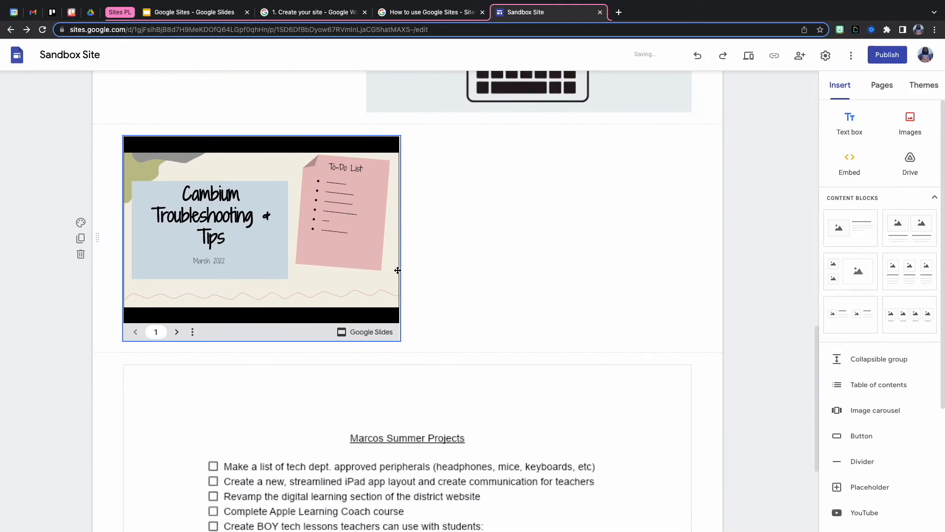
scroll(398, 271, down, 4)
scroll(395, 270, up, 10)
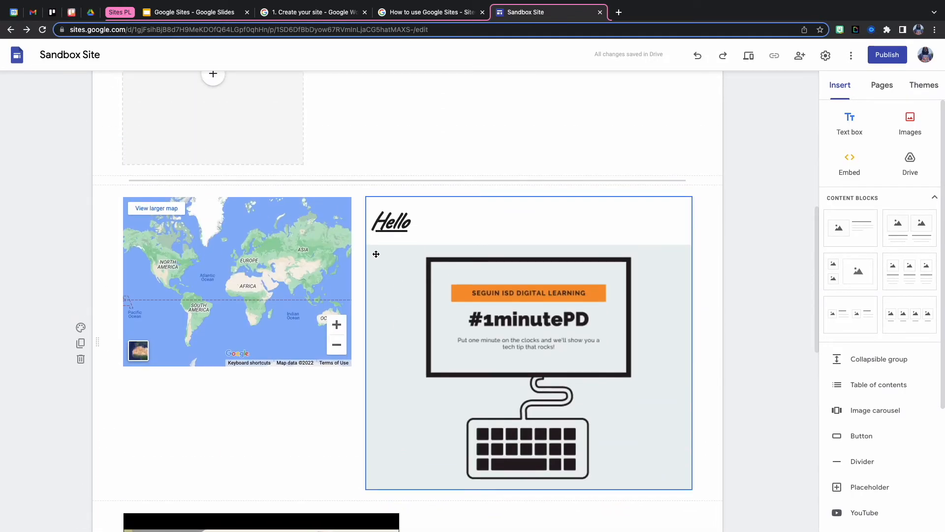
scroll(399, 332, up, 5)
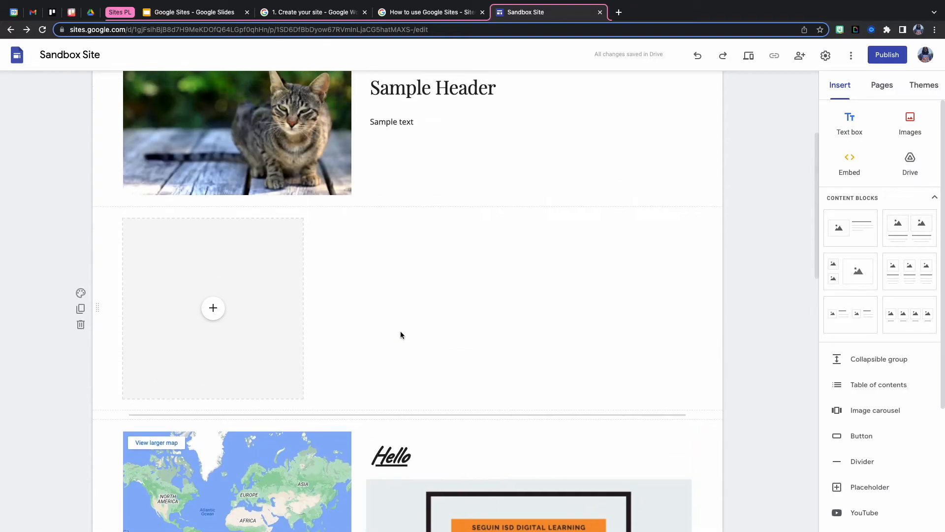
scroll(401, 335, up, 4)
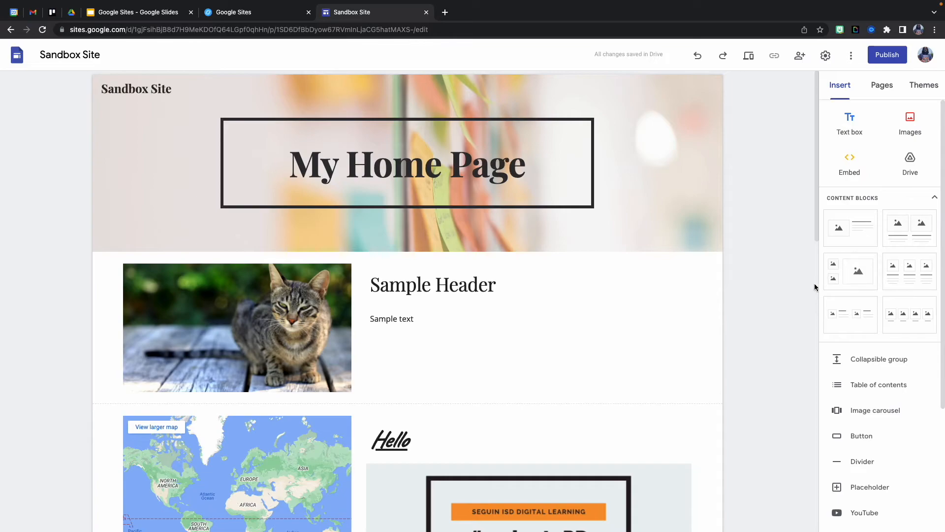
scroll(691, 264, down, 5)
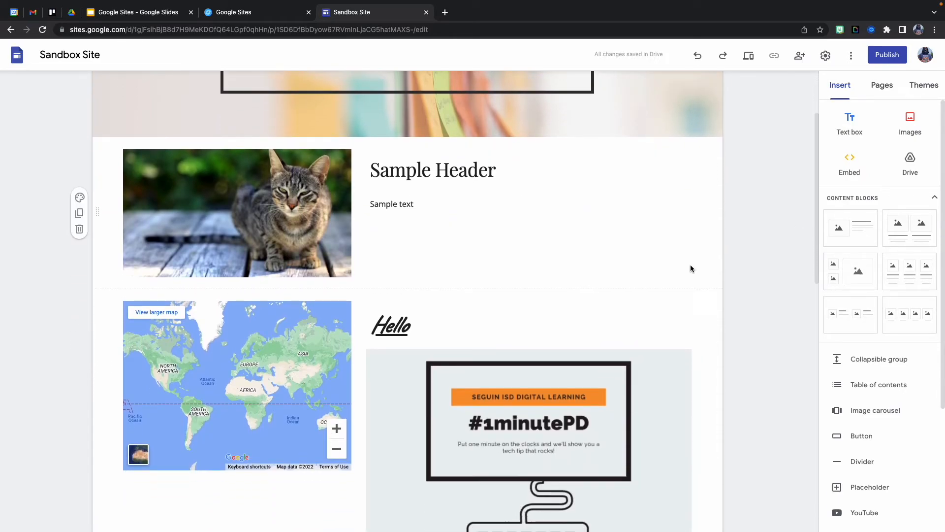
scroll(688, 266, down, 9)
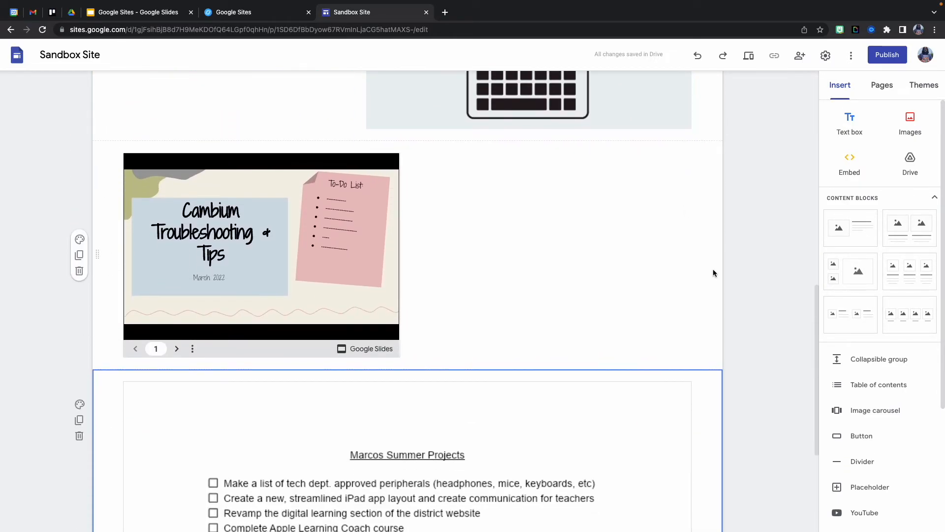
Insert a content block with two side-by-side image placeholders, each with a heading and text beneath, at the end of the home page
scroll(745, 273, down, 2)
scroll(746, 272, up, 5)
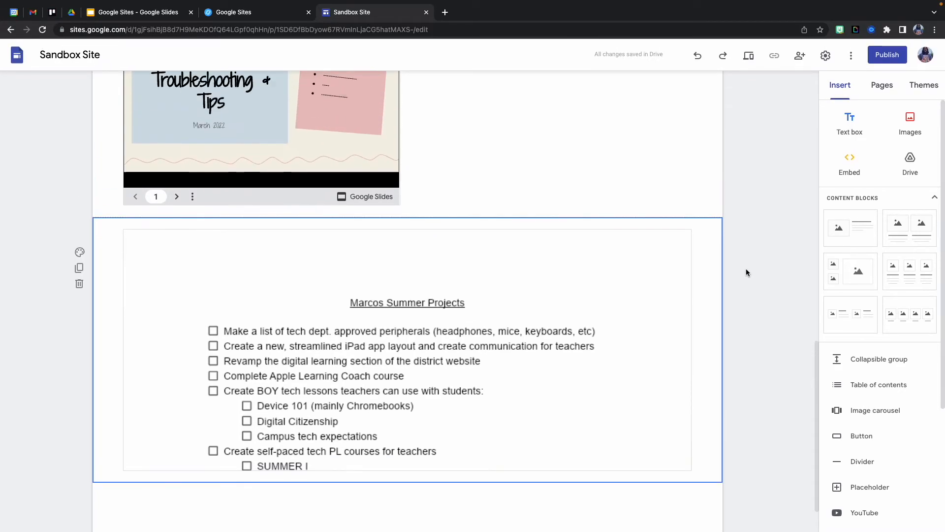
scroll(746, 273, up, 10)
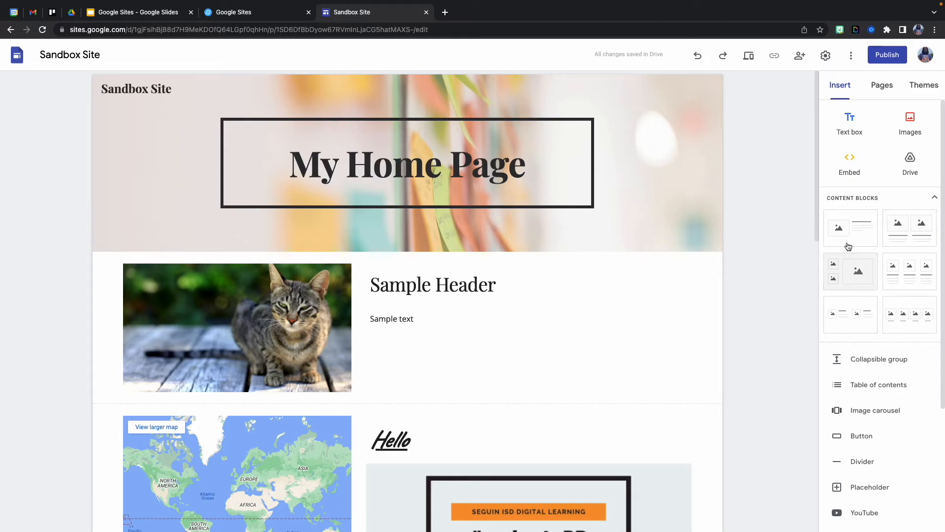
click(905, 229)
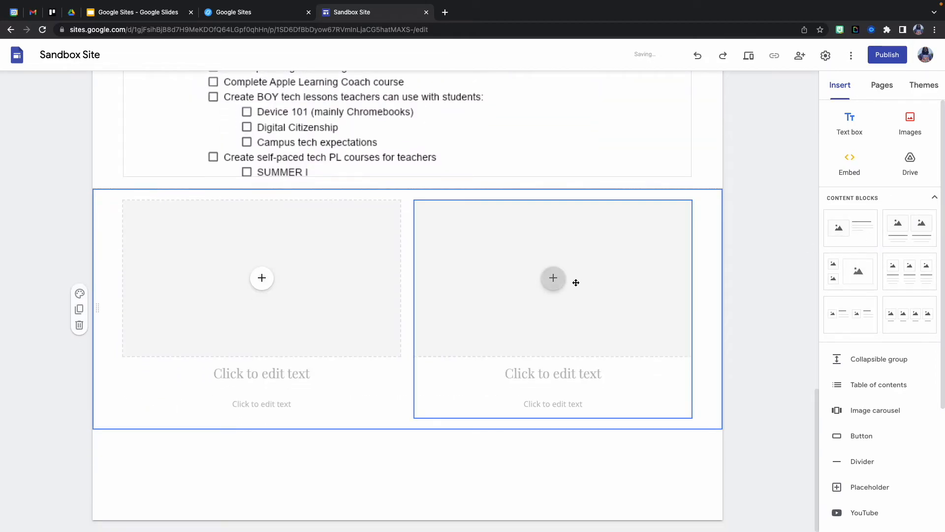
scroll(599, 308, up, 3)
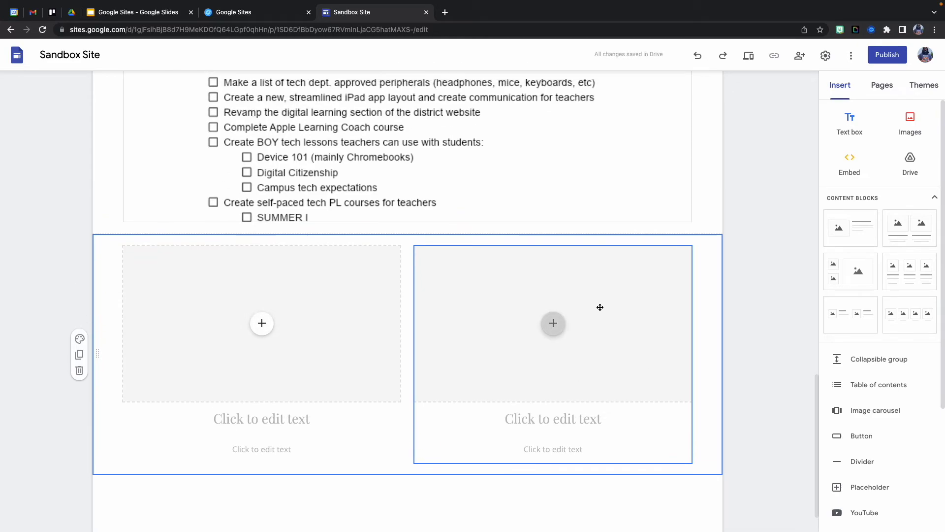
Move the summer projects document into the block's left placeholder and the Cambium Troubleshooting & Tips presentation into the right one
drag(415, 88, 268, 278)
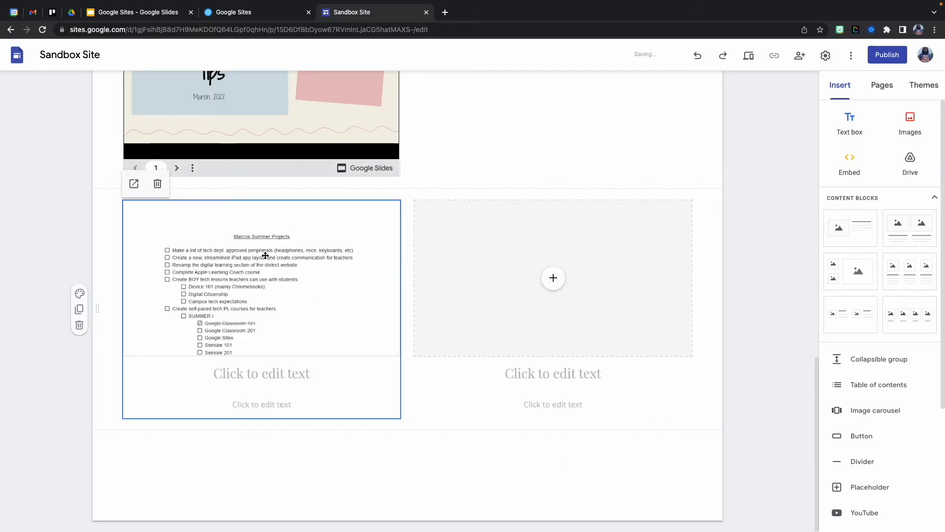
scroll(266, 256, up, 2)
drag(259, 191, 494, 353)
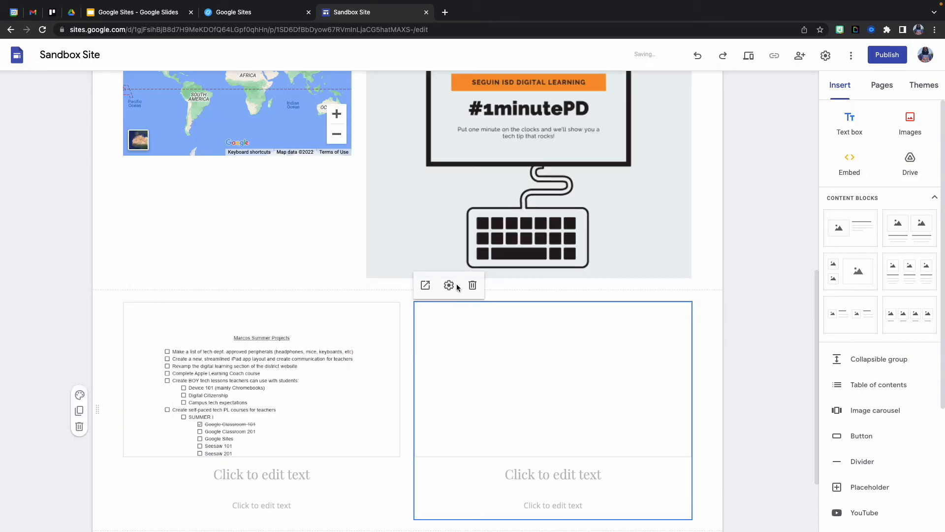
scroll(453, 256, down, 2)
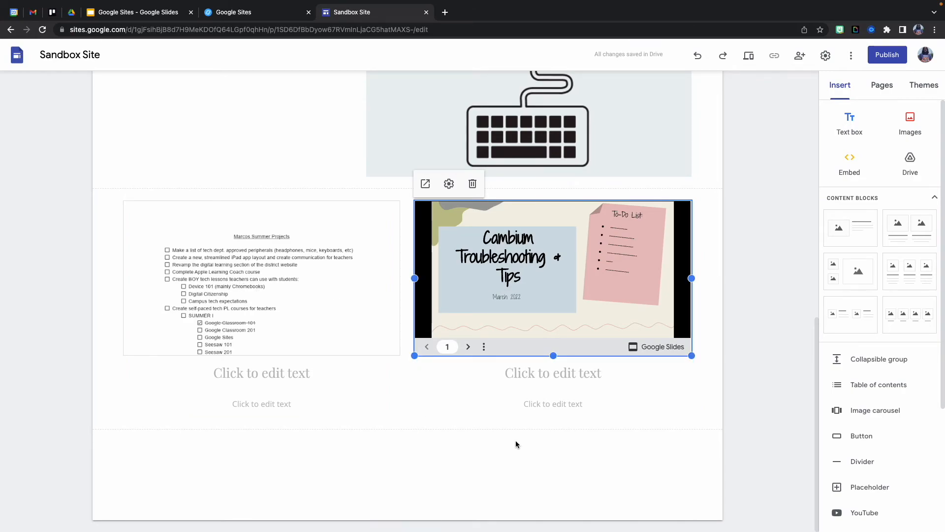
Insert a content block with two small stacked placeholders beside one large placeholder below the document and presentation section
scroll(516, 441, up, 12)
scroll(517, 442, down, 3)
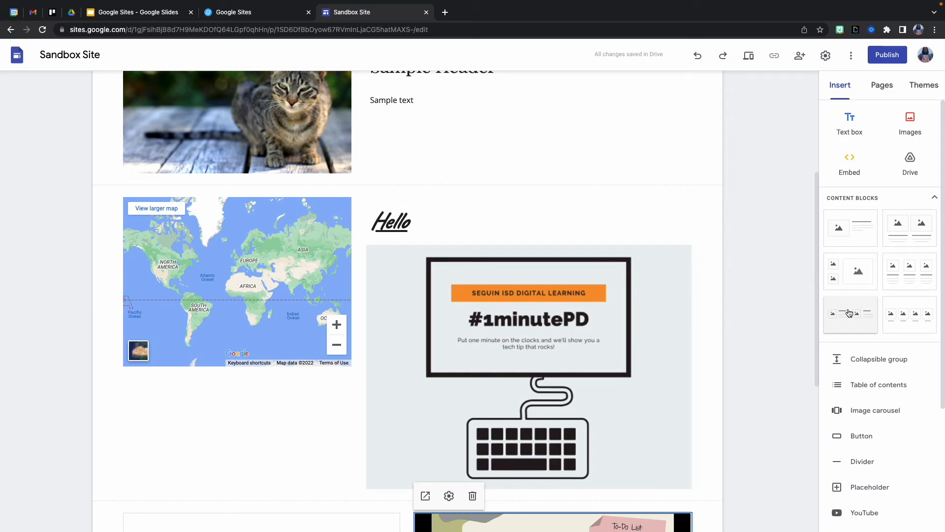
click(851, 276)
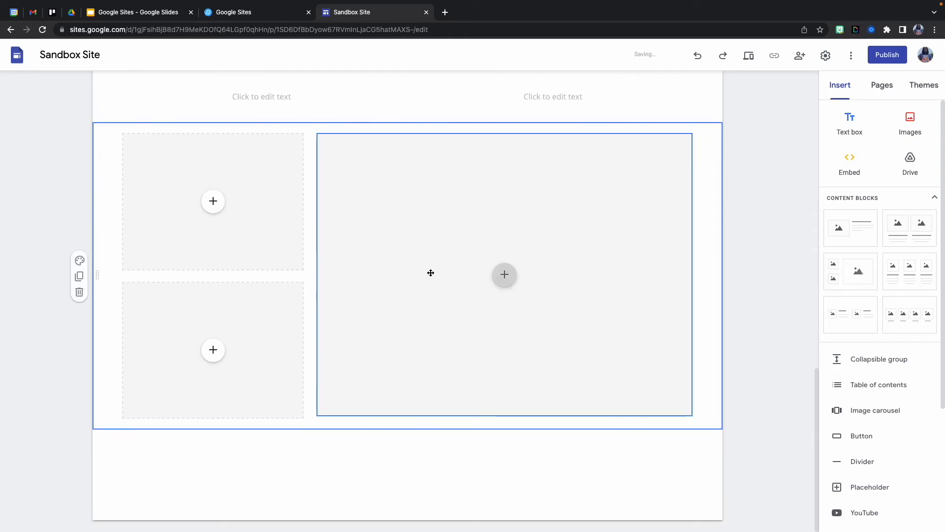
Move the world map into the new block's upper small placeholder and the #1minutePD image into its large placeholder
scroll(403, 279, up, 3)
drag(218, 120, 200, 223)
scroll(386, 222, up, 8)
drag(415, 205, 498, 272)
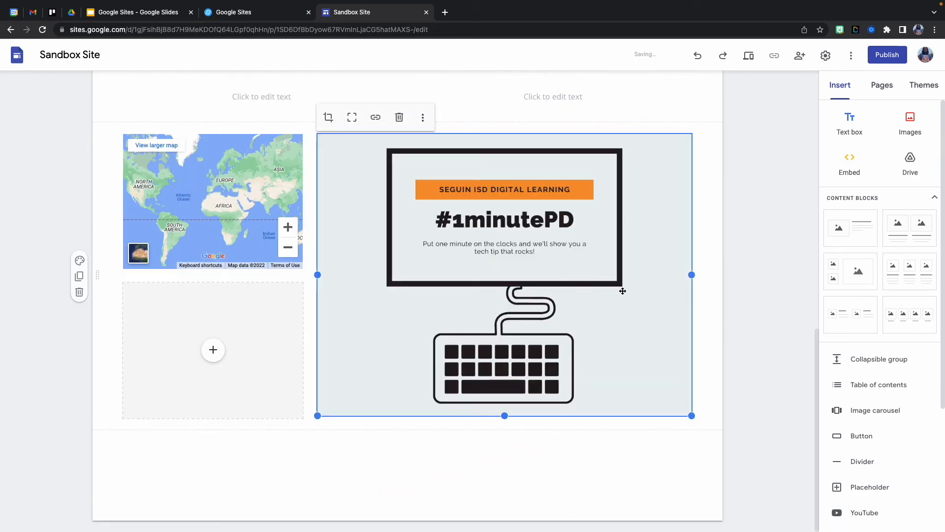
Insert the account owner's personal calendar into the empty placeholder below the world map
click(220, 341)
click(213, 350)
click(237, 468)
click(881, 182)
click(920, 519)
scroll(445, 355, up, 7)
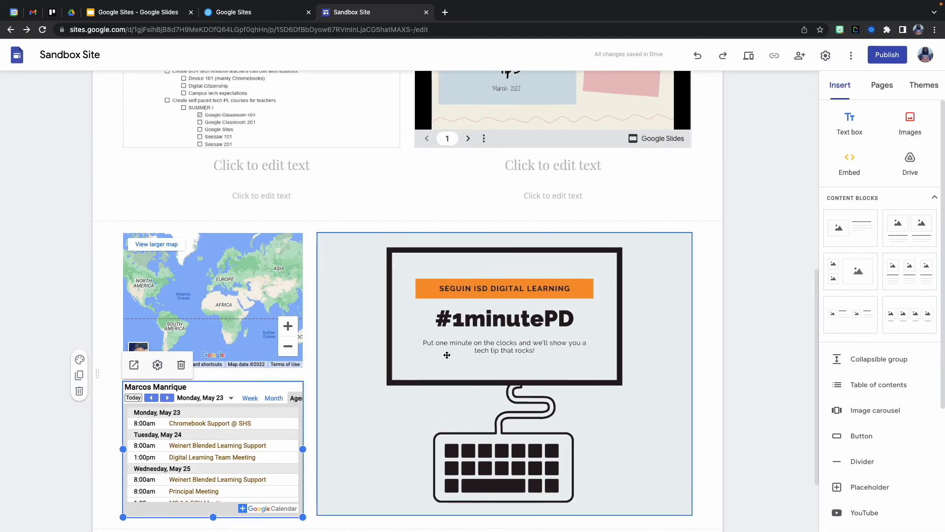
Caption the embedded document with the heading "Summer Projects" and the text "Check out this list of summer projects to be completed!"
scroll(445, 354, up, 2)
scroll(445, 354, down, 3)
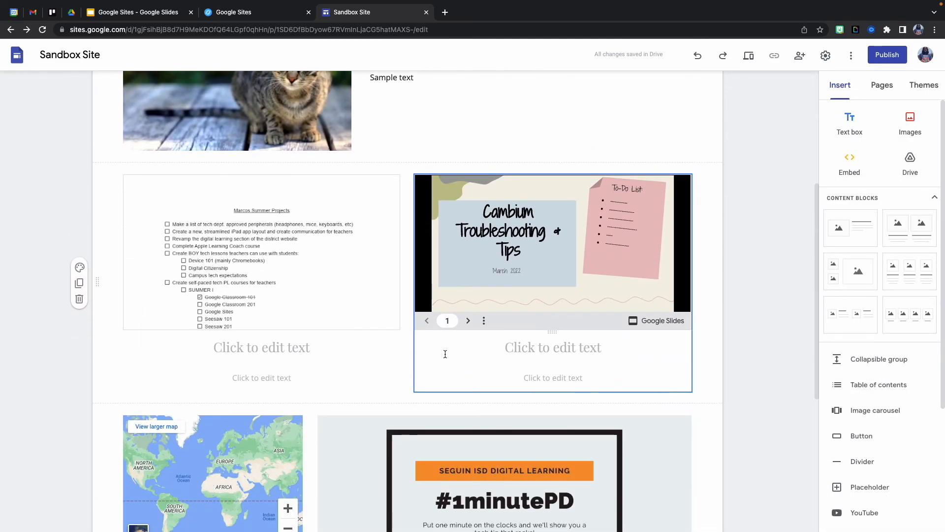
click(293, 353)
click(269, 378)
text(Che)
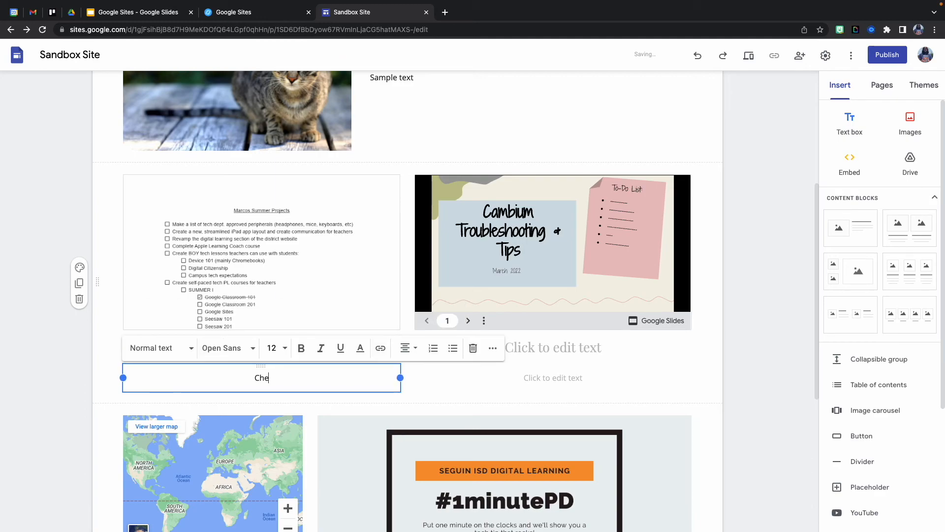
text(leted!)
Caption the embedded presentation with the heading "Troubleshooting" and the text "Need help? Check out this troubleshooting and tips page!"
click(555, 346)
text(Troubleshooting)
click(562, 375)
text(Need help? Check out this troubles)
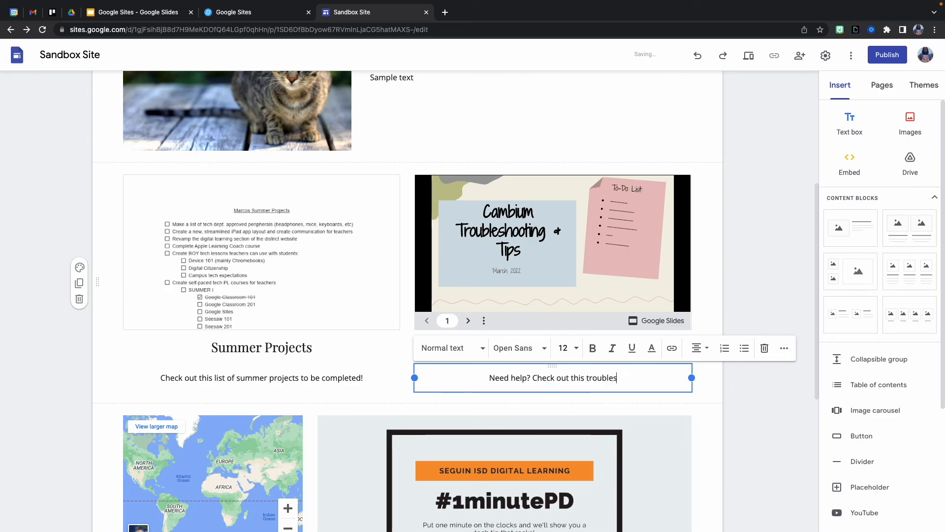
click(630, 205)
Replace the sample header beside the cat photo, and change the sample text to "Check out this beautiful cat! Submission by" plus the submitter's name
scroll(539, 258, down, 4)
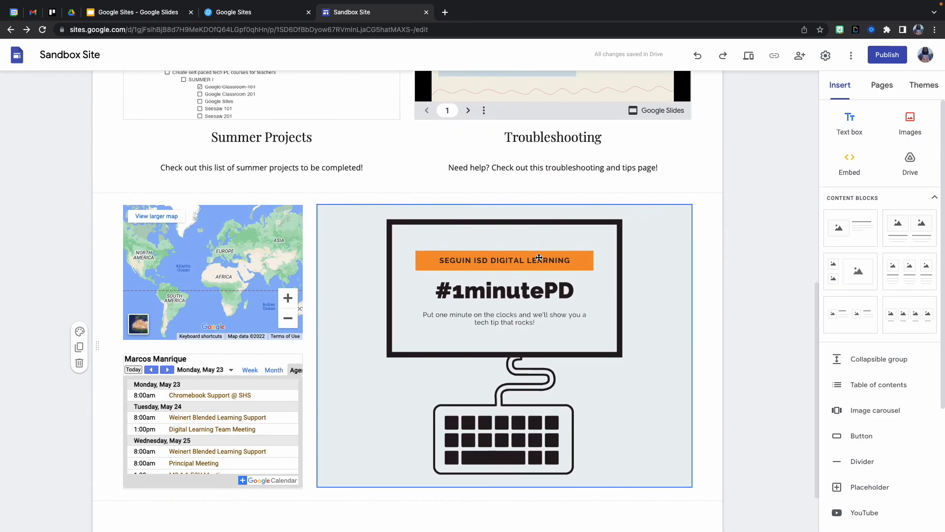
scroll(539, 257, up, 7)
triple_click(498, 232)
text(Che)
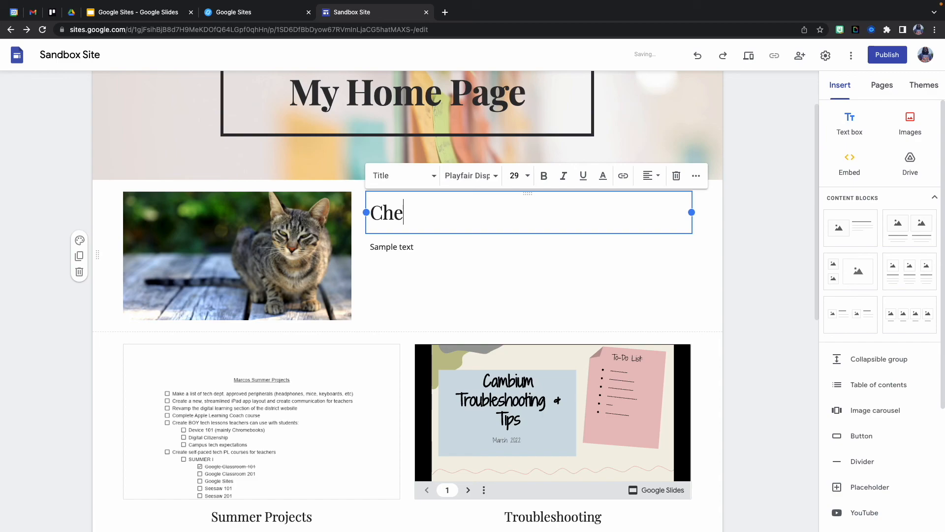
triple_click(422, 249)
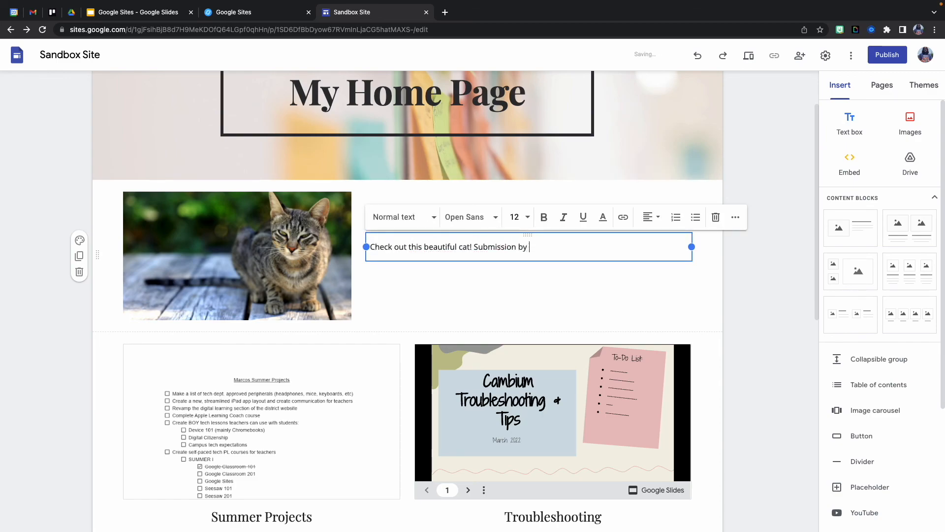
click(741, 265)
Add a text box in its own section above the map and calendar reading "Use the resources below to help complete your project!" in Title style
scroll(741, 265, down, 8)
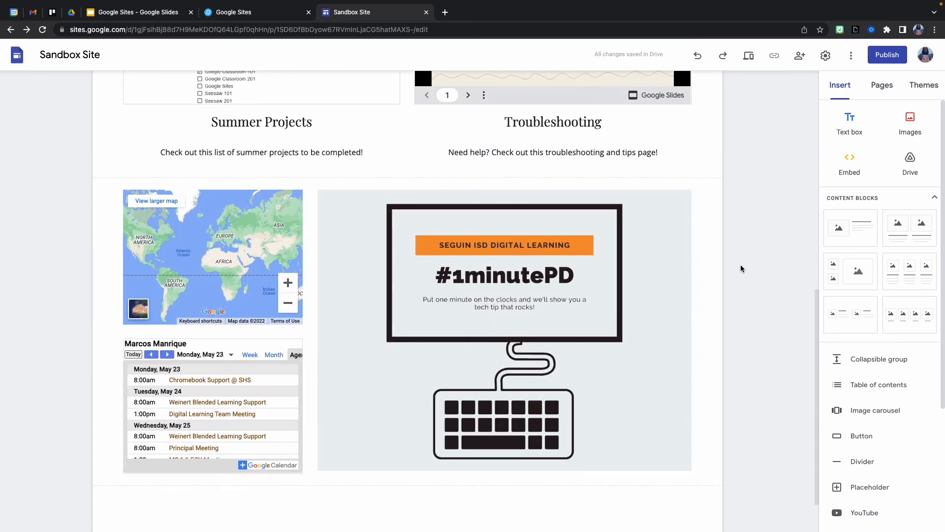
scroll(741, 265, up, 1)
click(850, 123)
drag(407, 398, 367, 448)
scroll(367, 448, down, 2)
click(225, 134)
text(Use the resources below to hel)
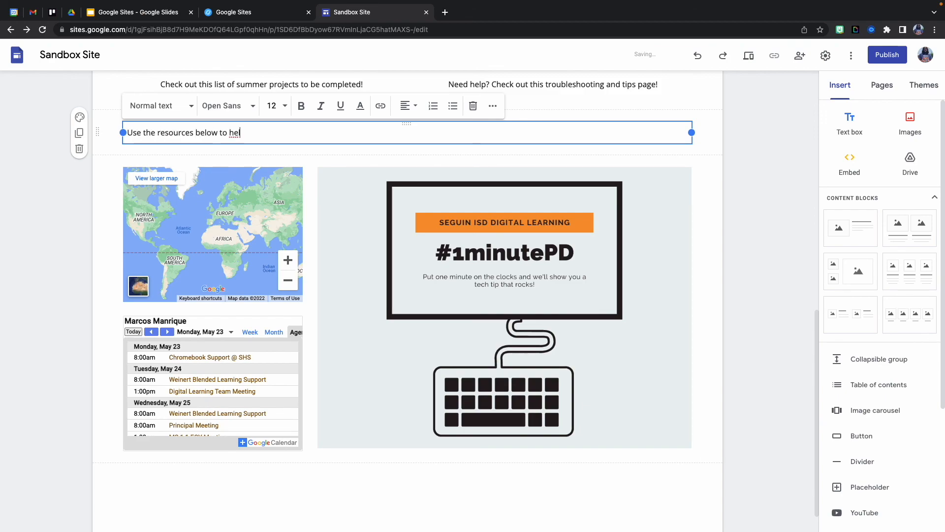
click(163, 108)
click(155, 133)
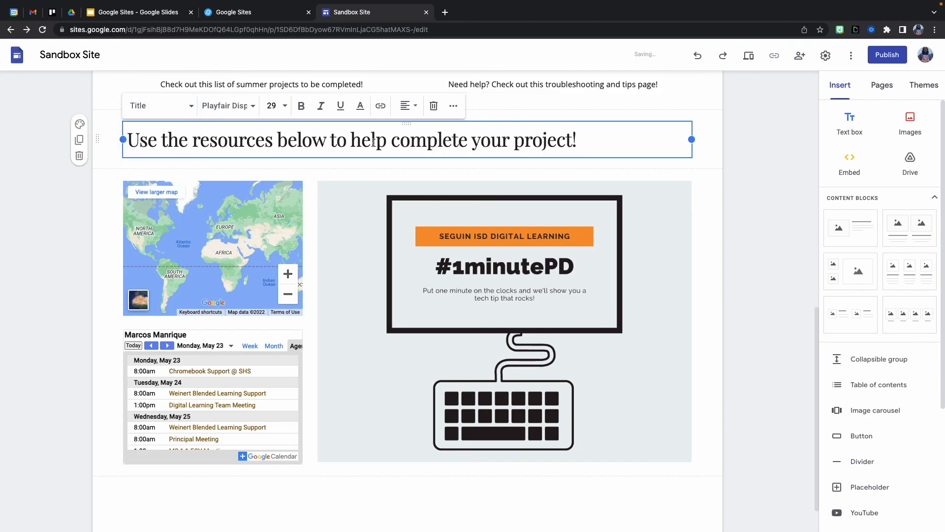